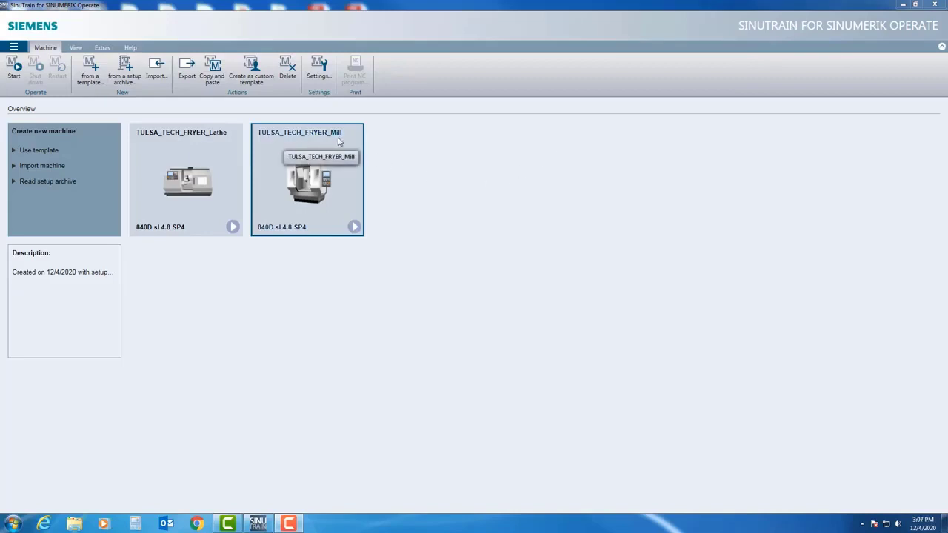
Start the TULSA_TECH_FRYER_Mill machine and expand the Workpieces directory in the NC program manager
left_click(354, 227)
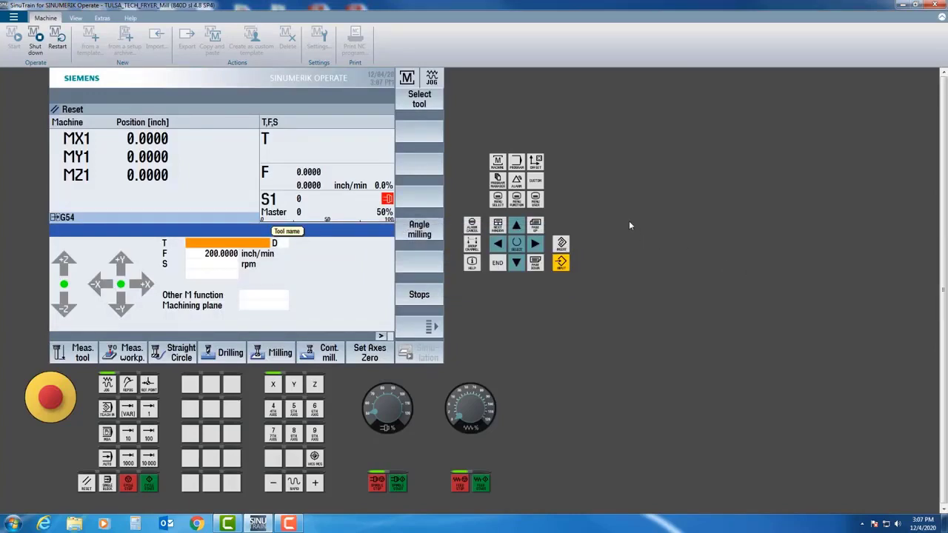
left_click(497, 181)
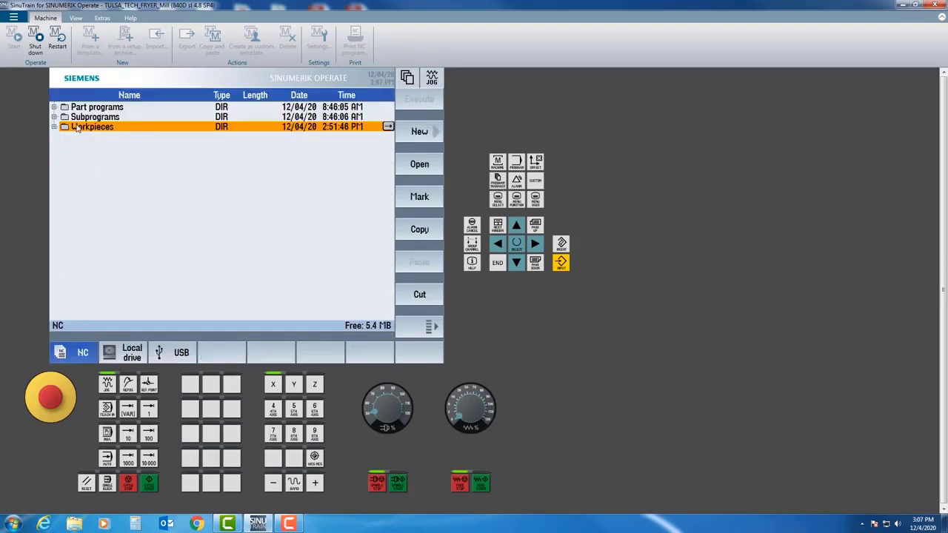
key("Up")
key("Up")
key("Down")
key("Down")
left_click(419, 166)
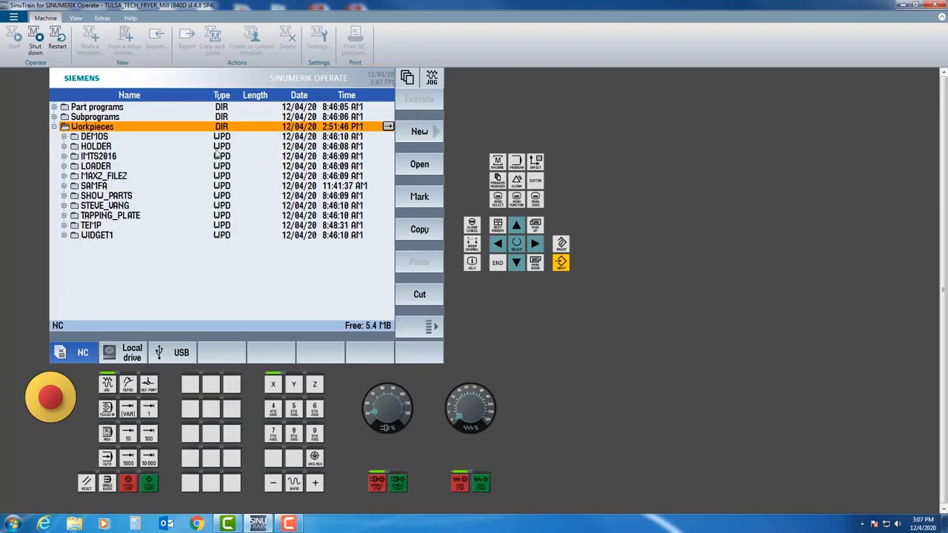
Create a new workpiece directory named SAMPLE PROGRAMS and decline creating a program inside it
left_click(419, 131)
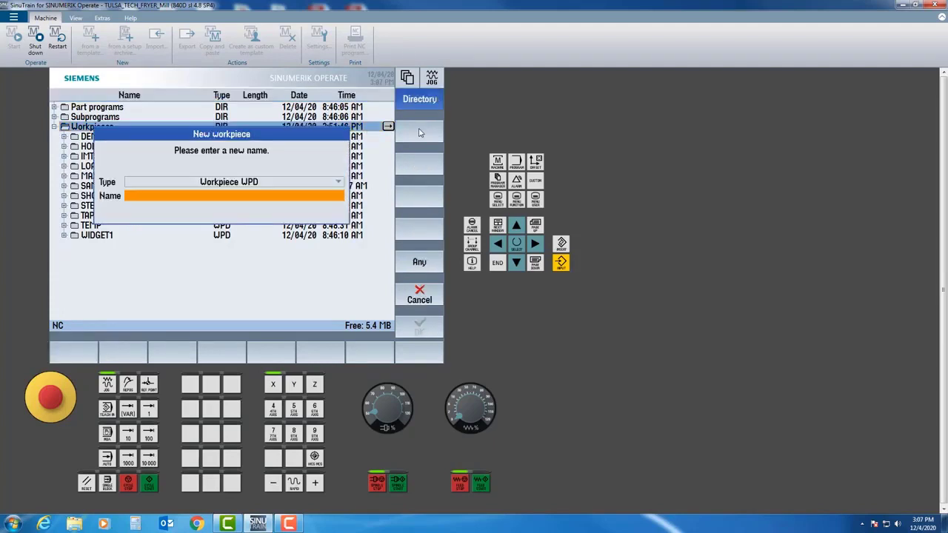
type("SAM")
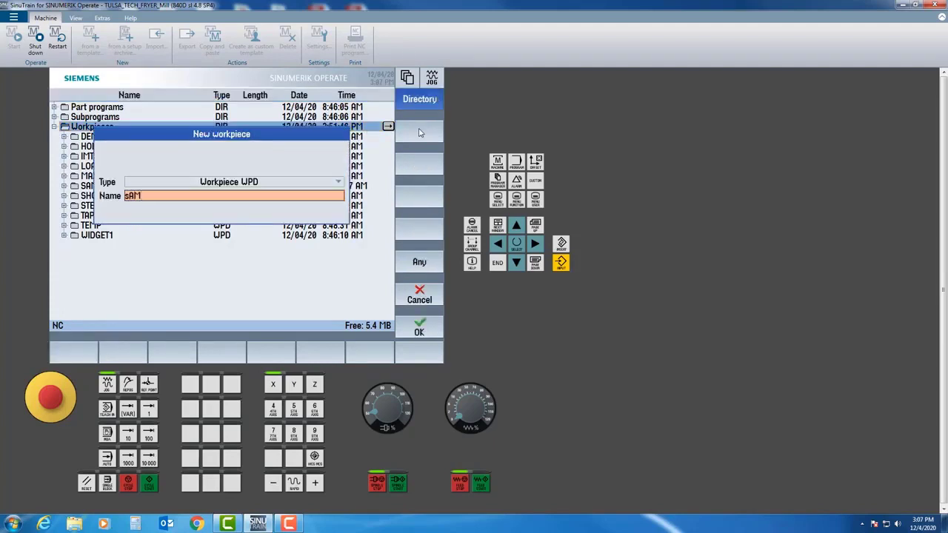
type("1PLE PROGRAMS")
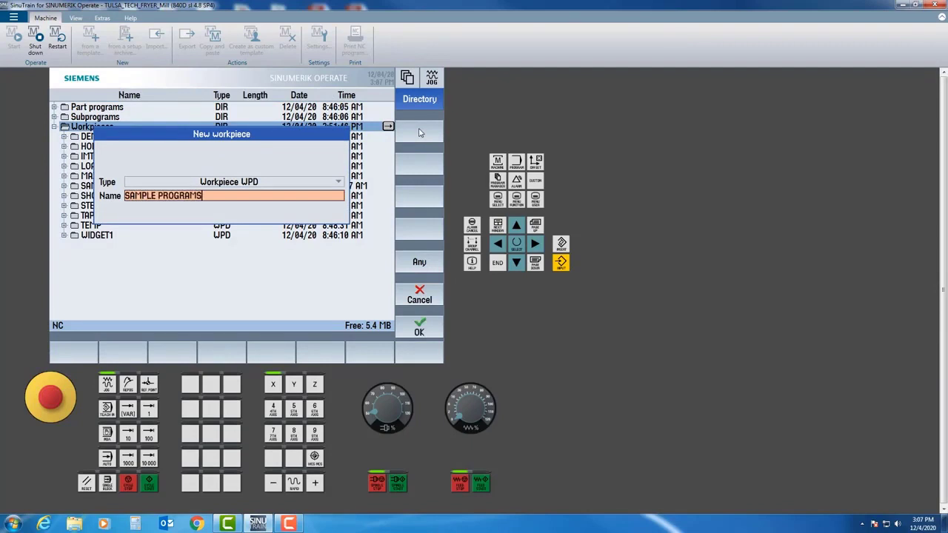
left_click(419, 331)
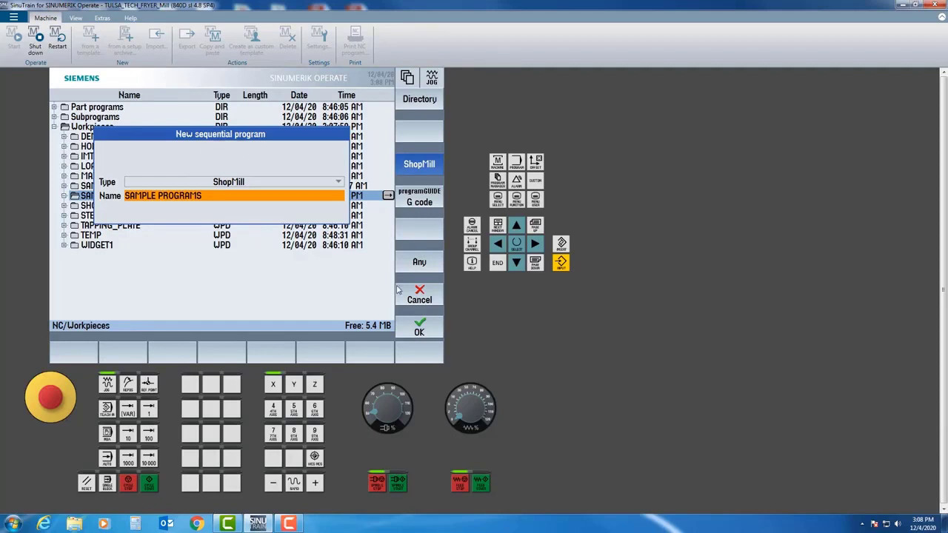
left_click(417, 297)
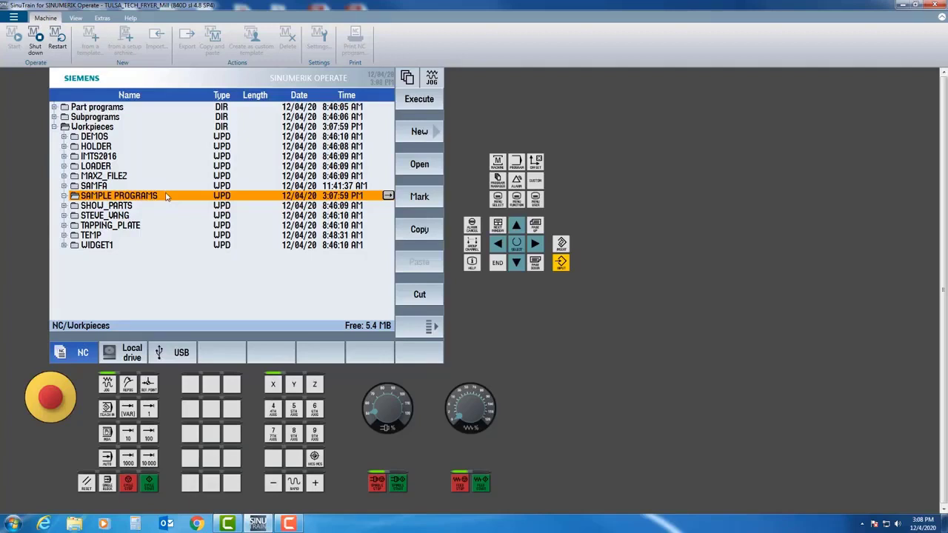
Copy SIEMENS SAMPLE MILL PROGRAM from USB into the SAMPLE PROGRAMS workpiece, accepting the shortened name SIEMENS SAMPLE MILL PROG
left_click(169, 357)
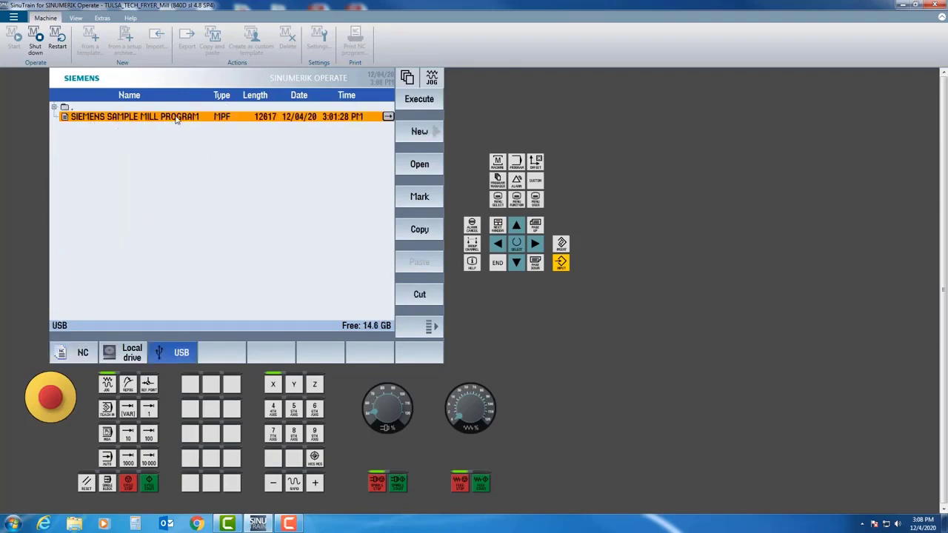
left_click(419, 231)
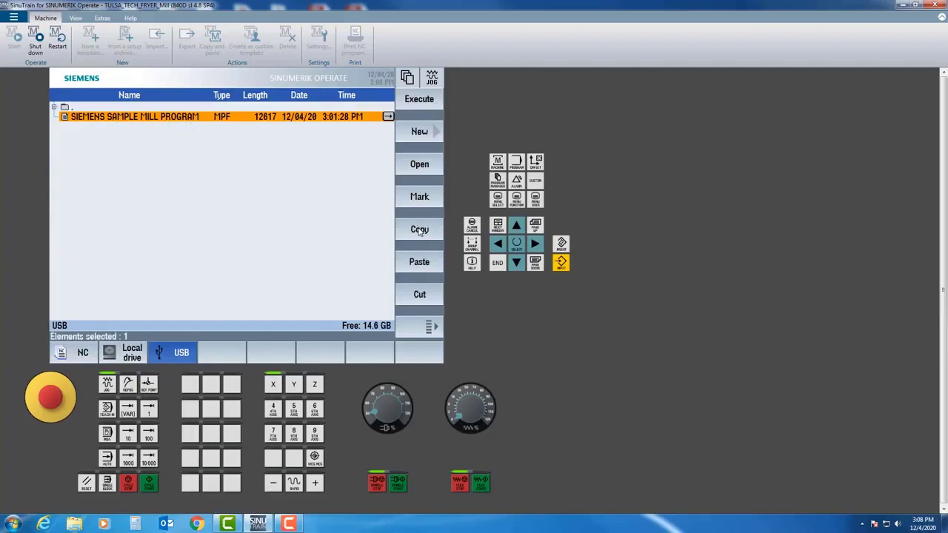
left_click(83, 354)
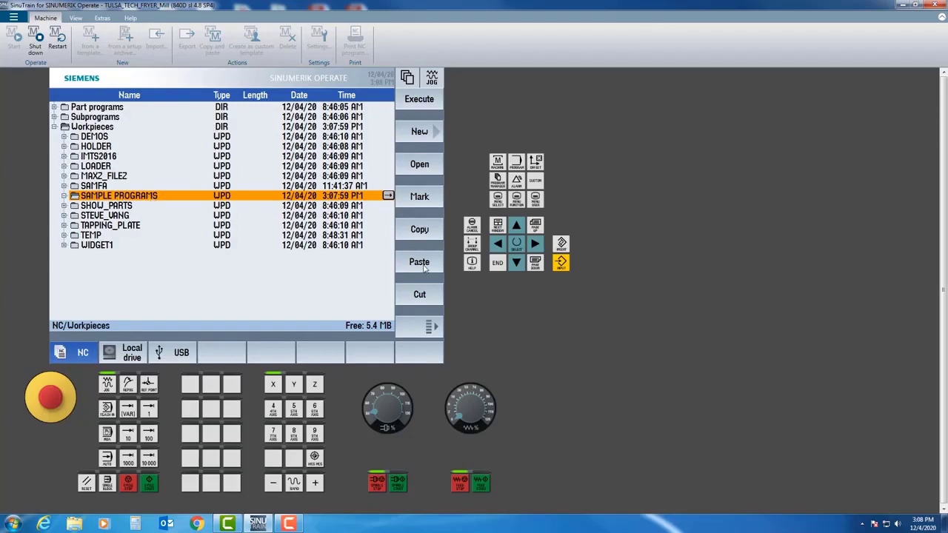
left_click(418, 262)
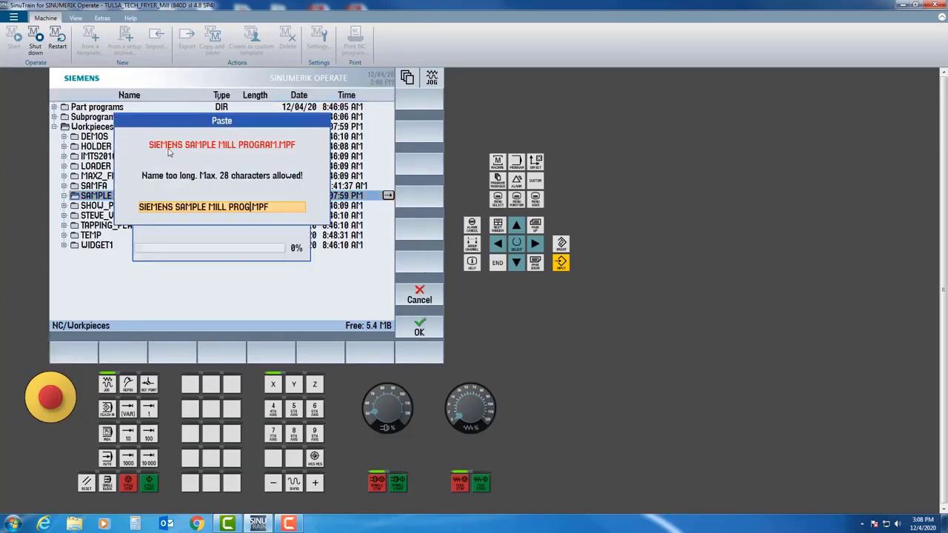
left_click(408, 330)
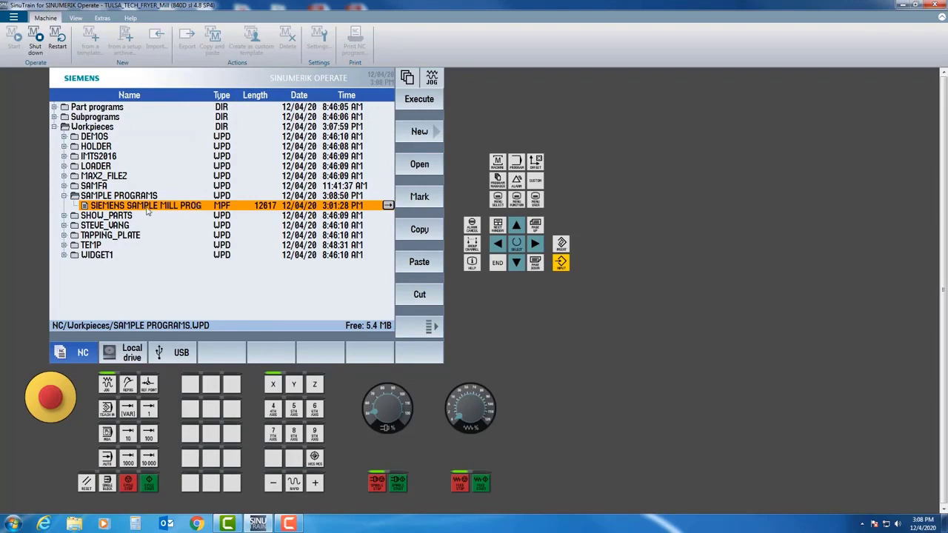
Open SIEMENS SAMPLE MILL PROG for editing and enter WORKPIECE() on its empty first line, above G291
left_click(422, 170)
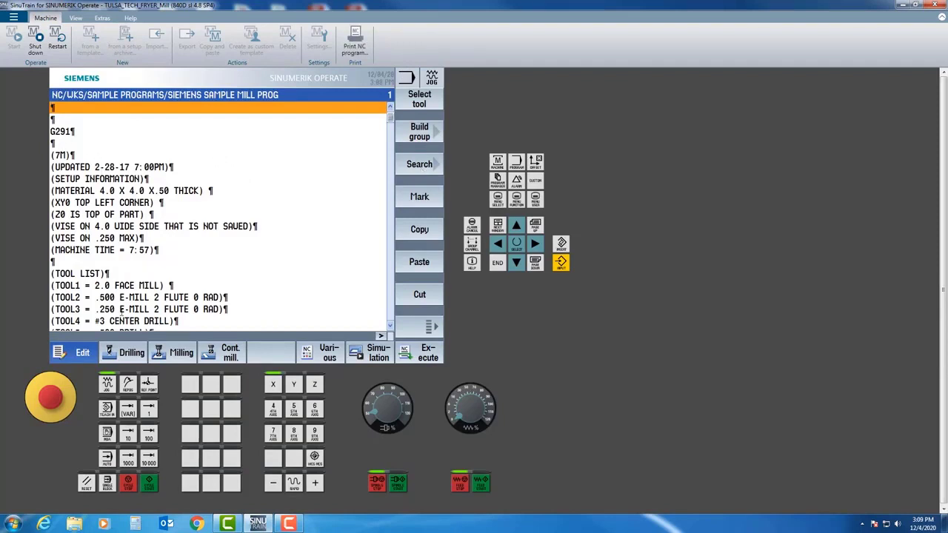
left_click(72, 133)
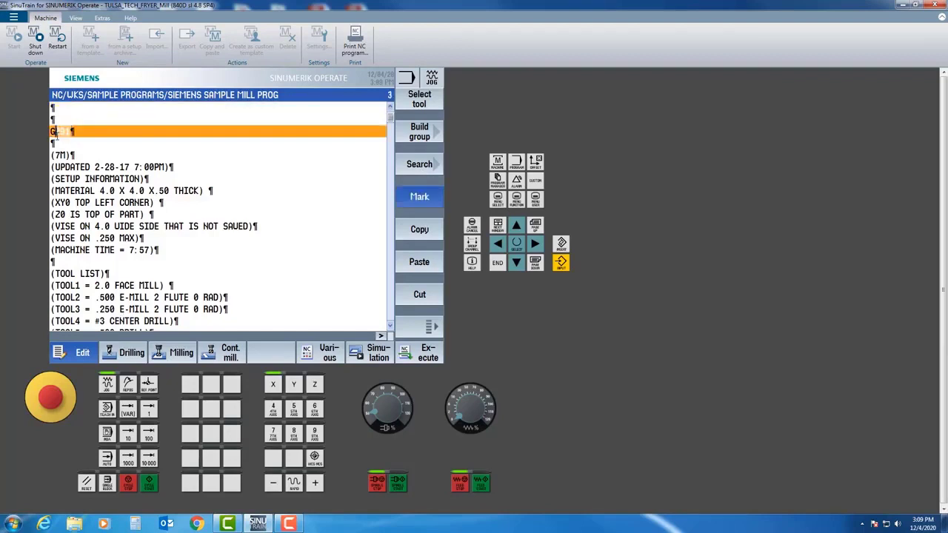
left_click(67, 142)
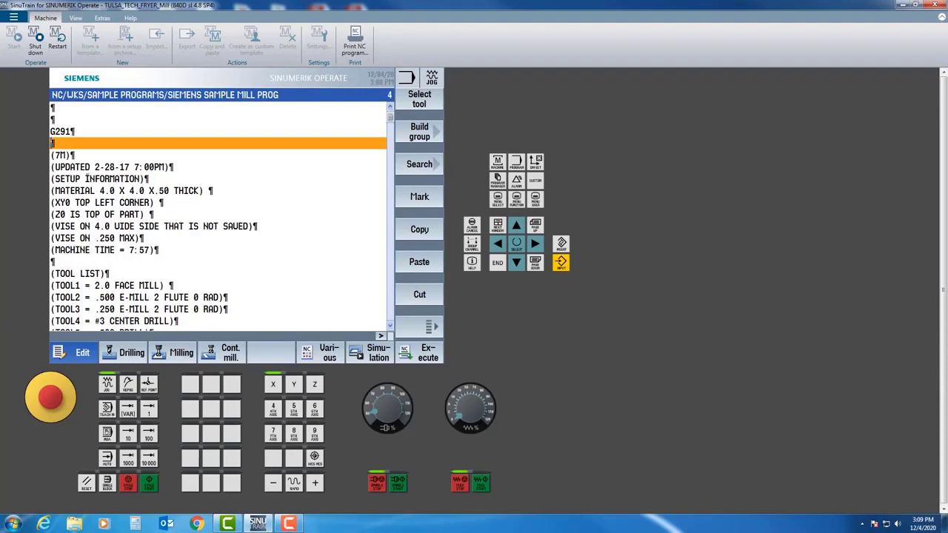
key("Up")
key("Up")
key("Up")
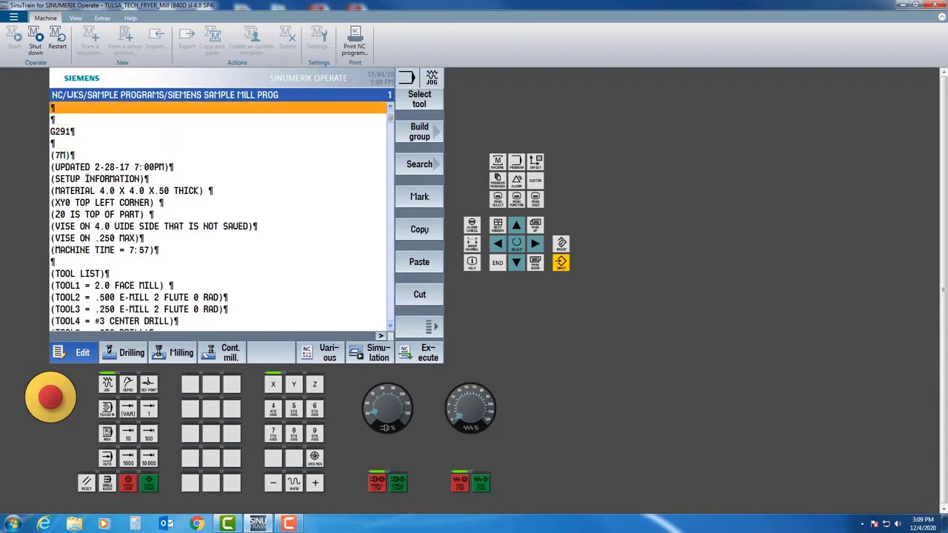
type("UORKPIECE()")
key("Down")
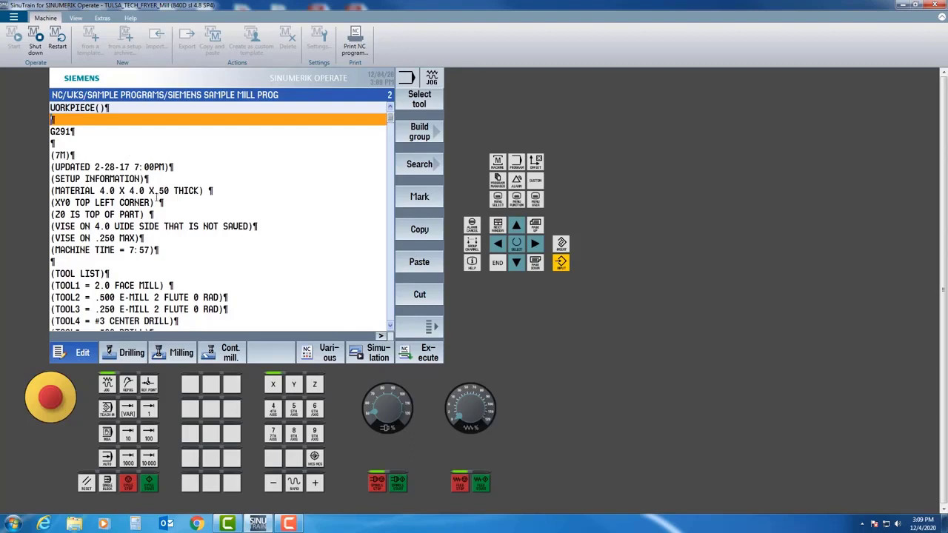
Open the blank input form of the WORKPIECE() line and choose Block as the blank shape
key("Up")
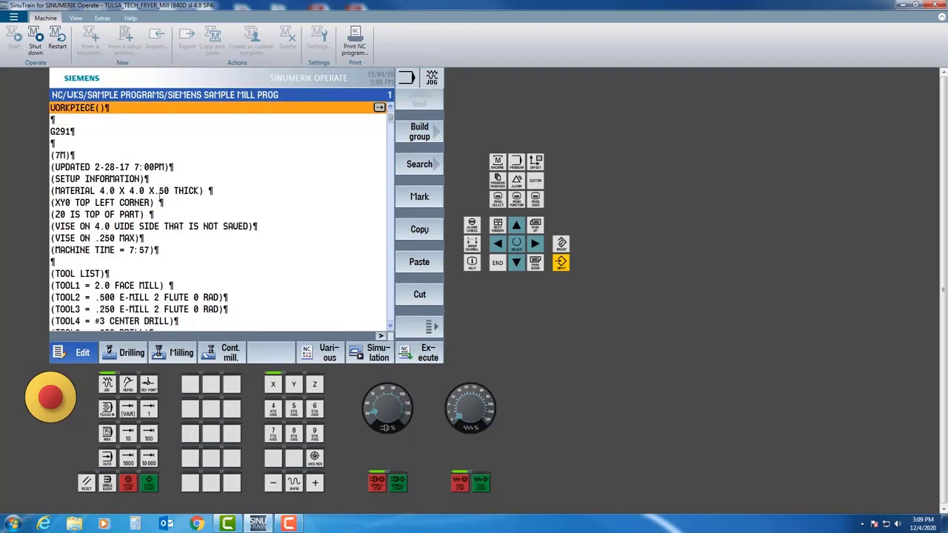
key("Right")
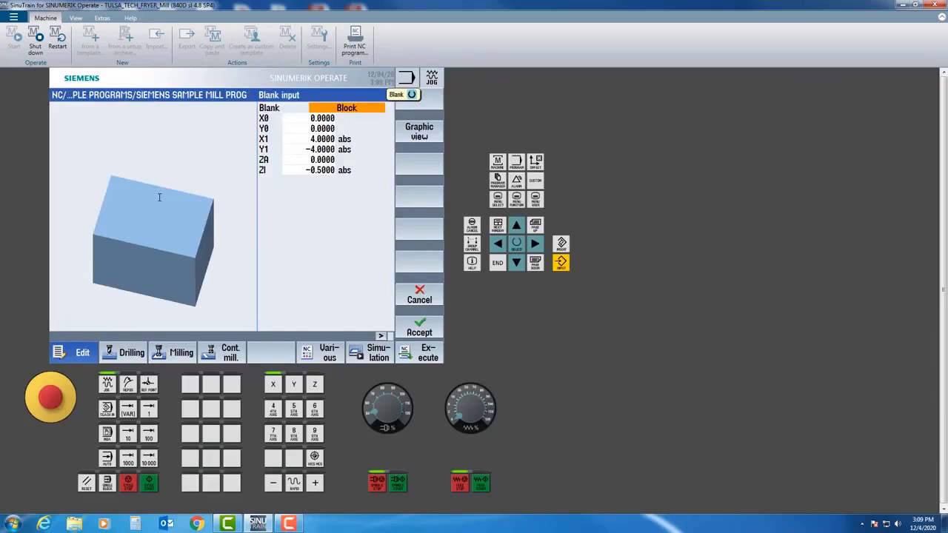
left_click(361, 113)
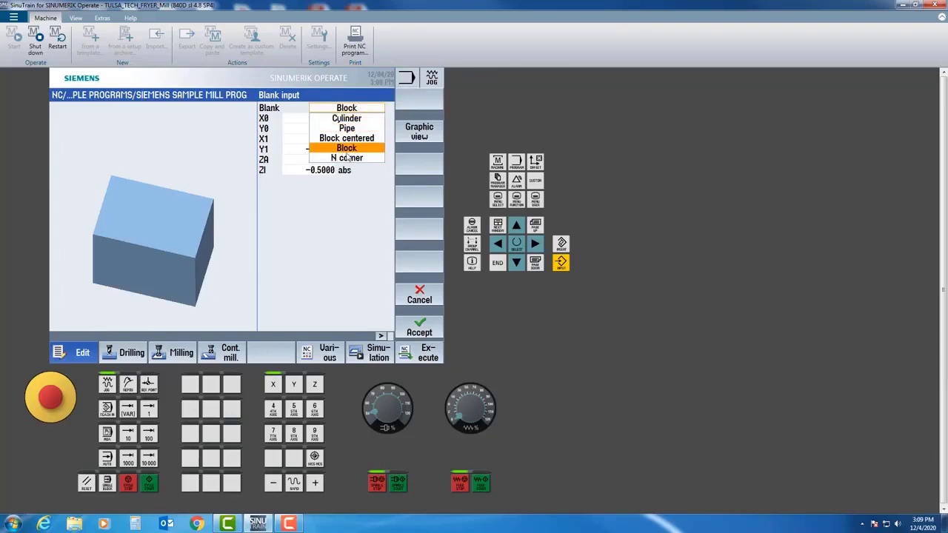
left_click(356, 143)
left_click(360, 113)
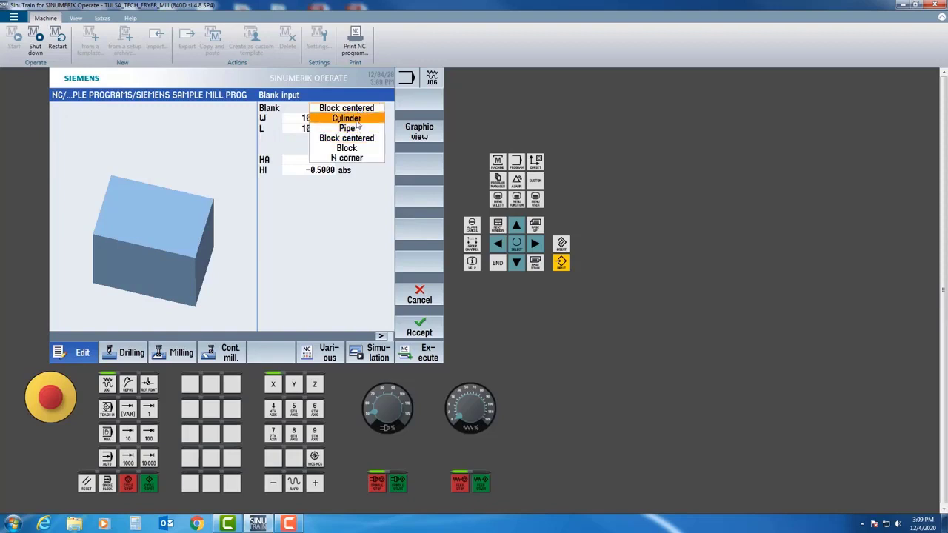
left_click(348, 148)
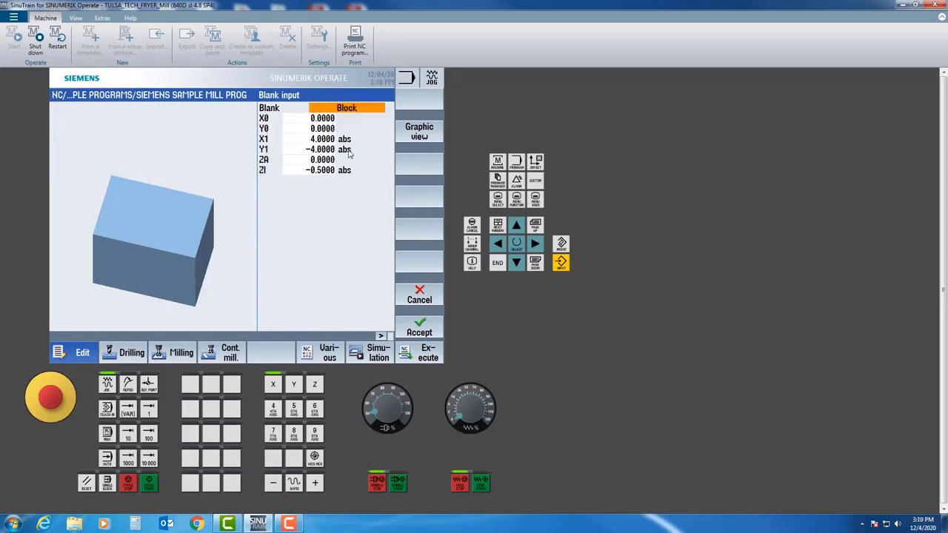
Set the block's X1 dimension to incremental (inc) and Y1 to absolute (abs)
key("Down")
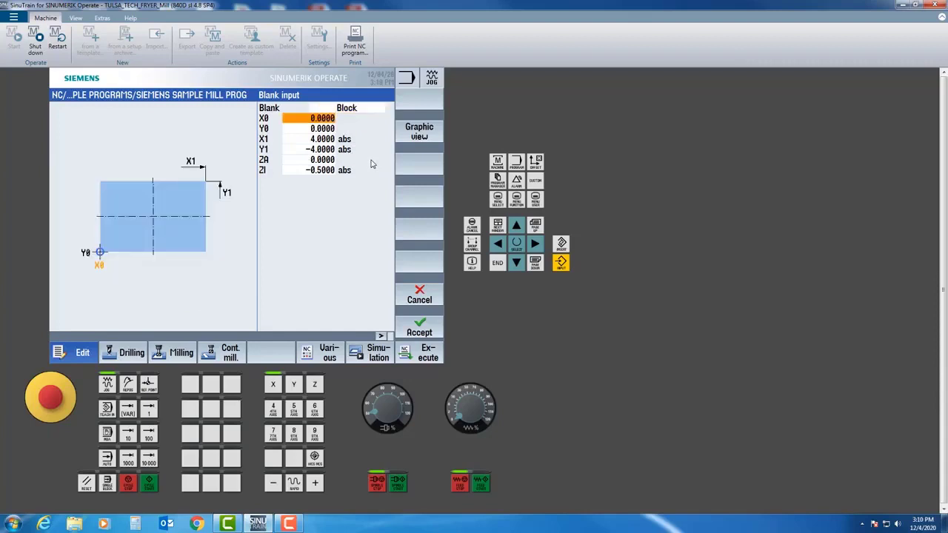
key("Down")
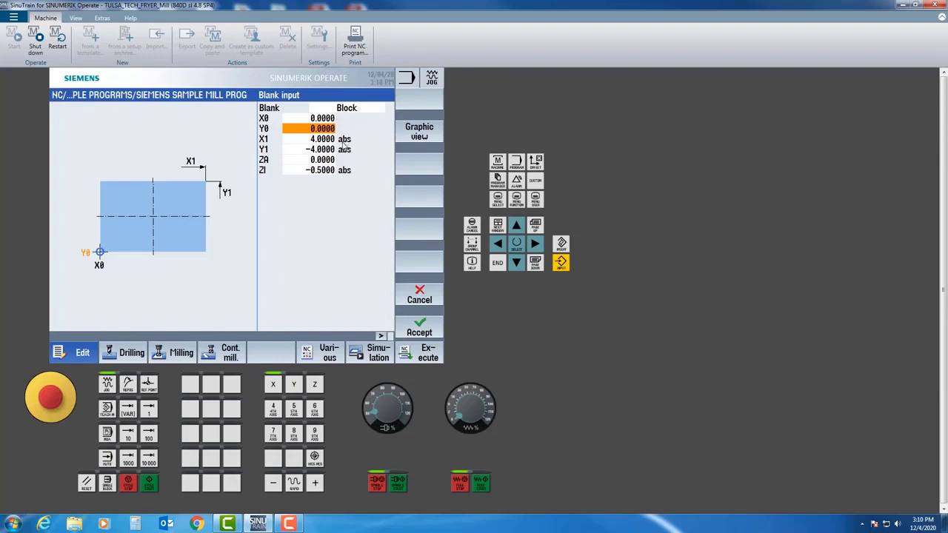
left_click(345, 143)
left_click(345, 143)
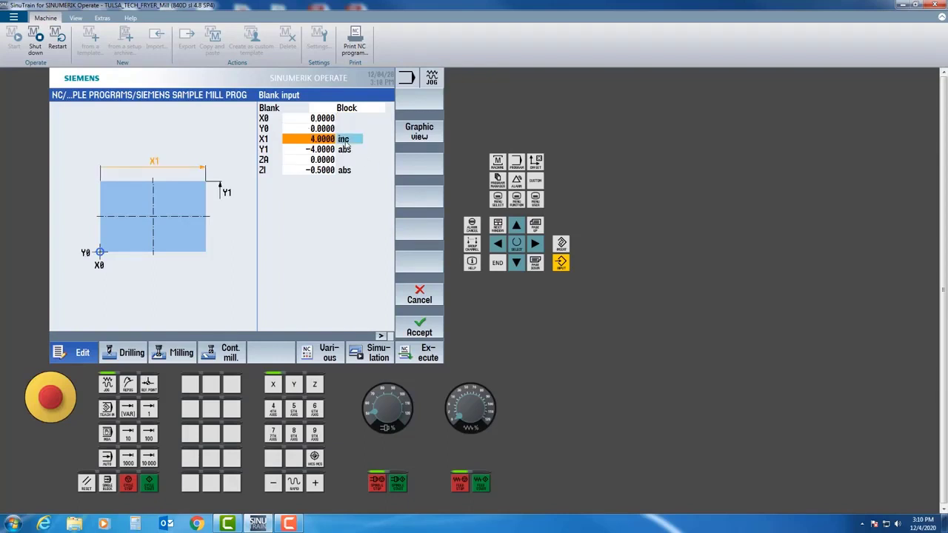
left_click(345, 149)
left_click(346, 151)
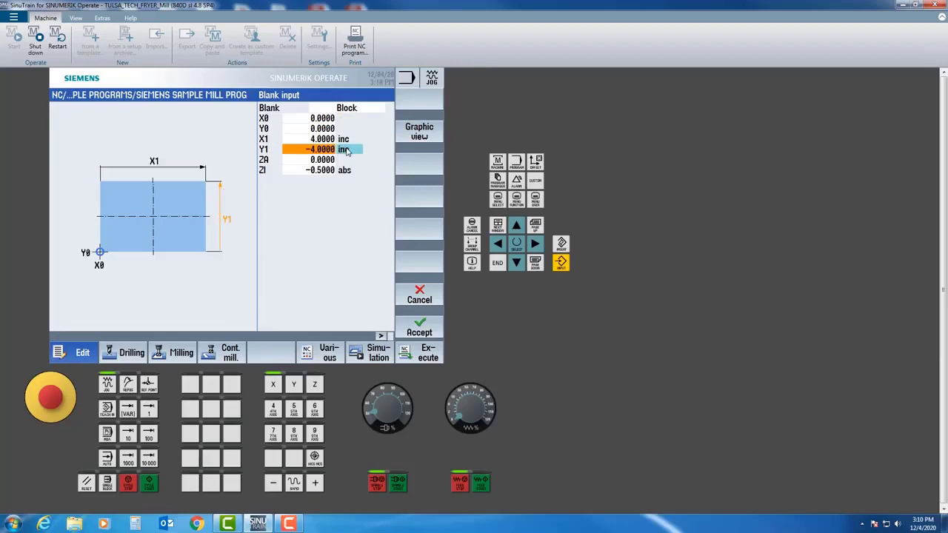
left_click(347, 150)
left_click(345, 144)
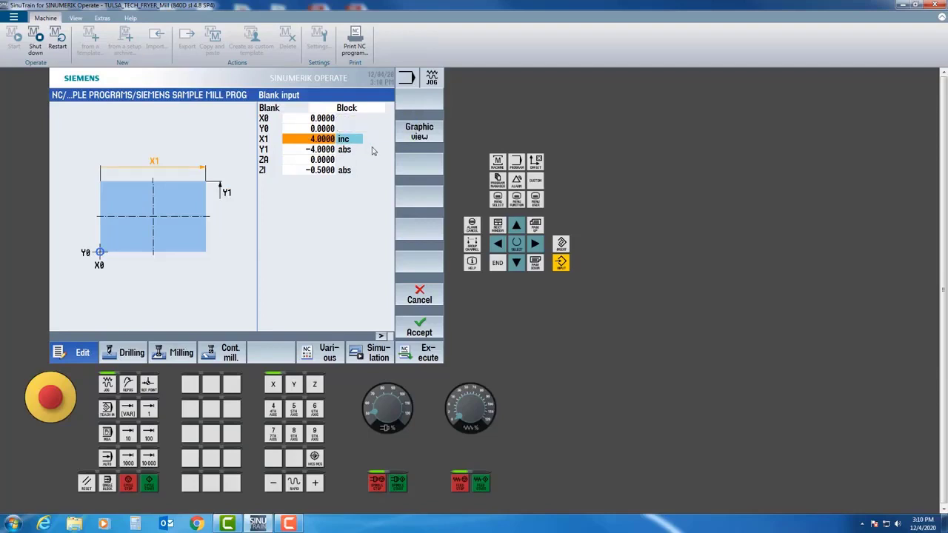
Reset the block's X1, Y1 and ZI values to 0
type("0")
key("Return")
type("0")
key("Return")
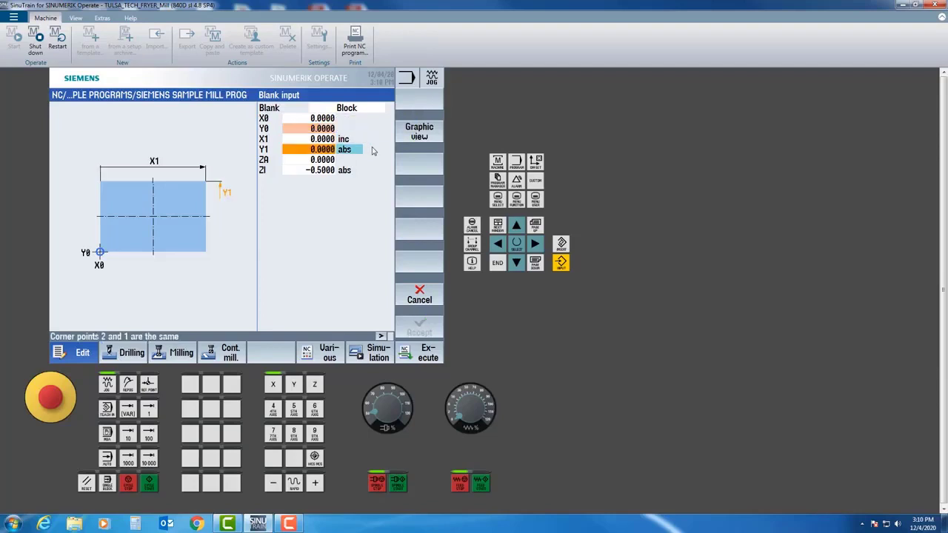
key("Down")
type("0")
key("Return")
Set the block blank's X1 dimension to 4 and its Y1 dimension to -4
key("Up")
key("Up")
key("Up")
key("Up")
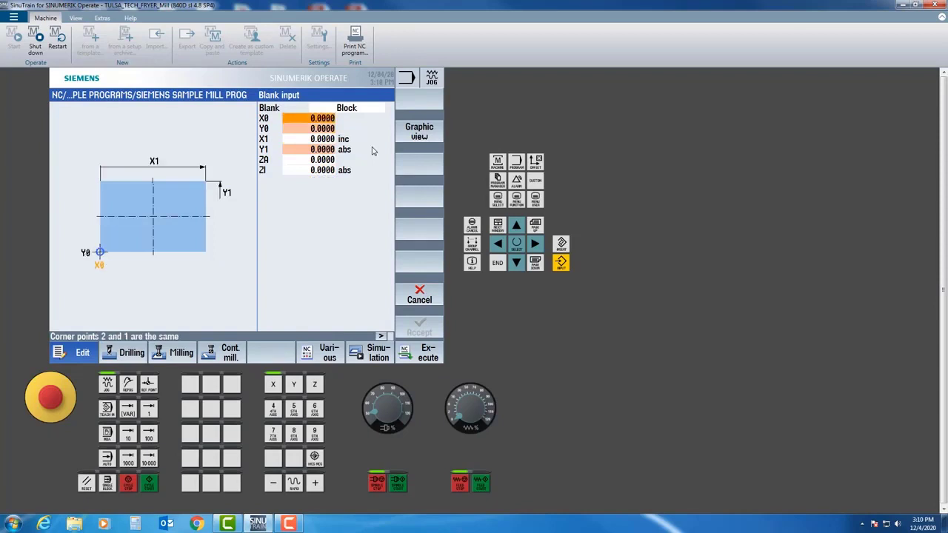
key("Down")
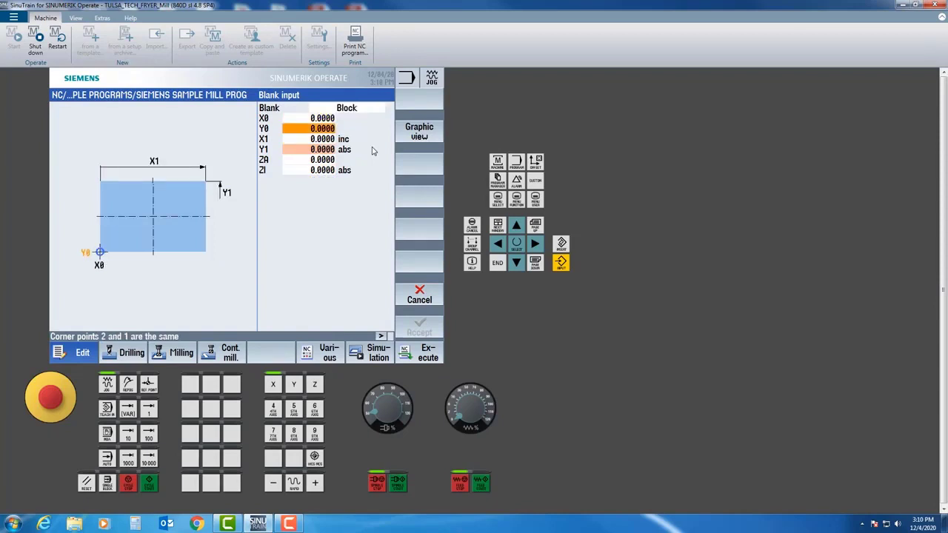
key("Down")
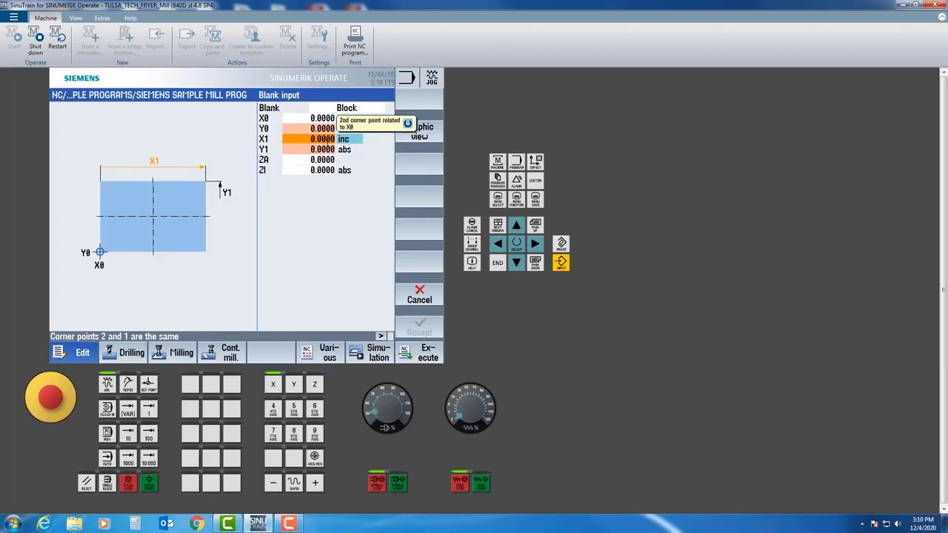
type("4.0")
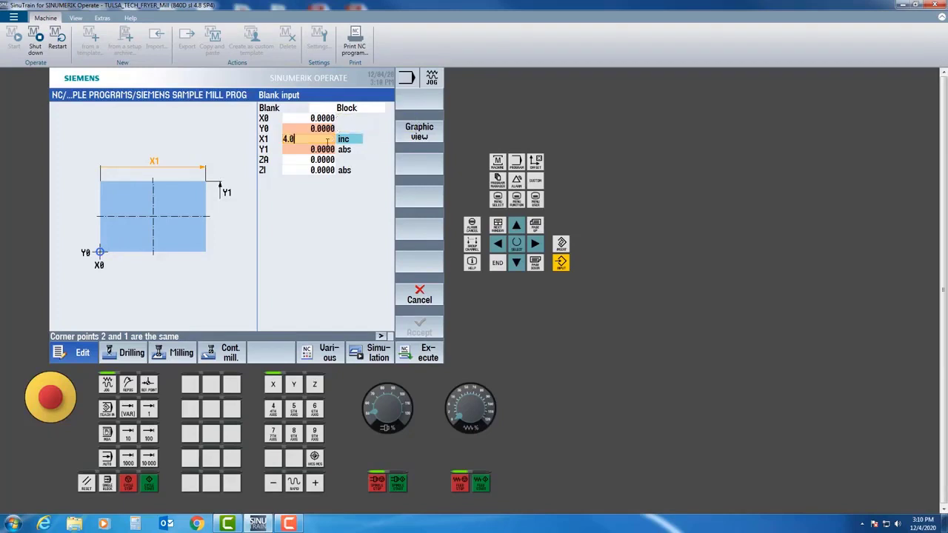
key("Return")
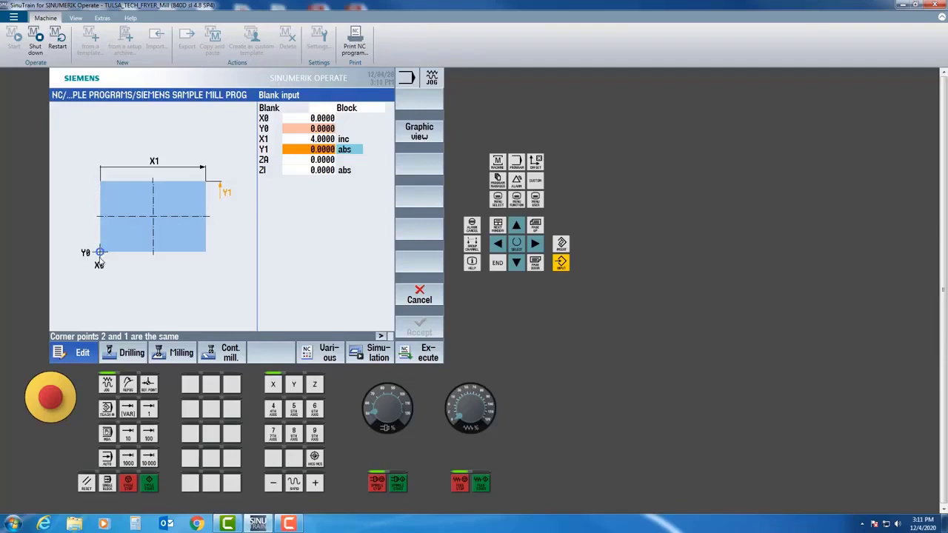
type("-")
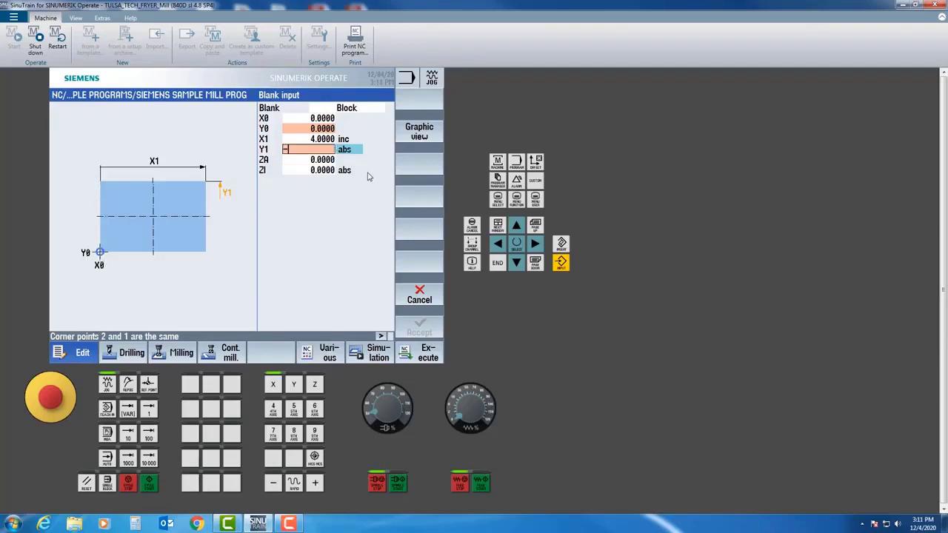
type("4")
key("Return")
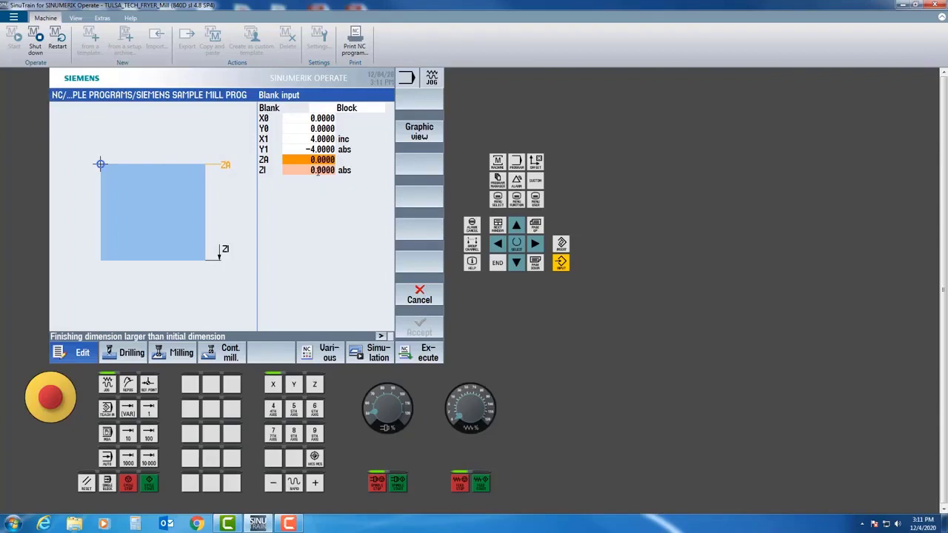
Set the block's ZI depth to -0.5 and switch the X1 dimension to absolute (abs)
left_click(318, 171)
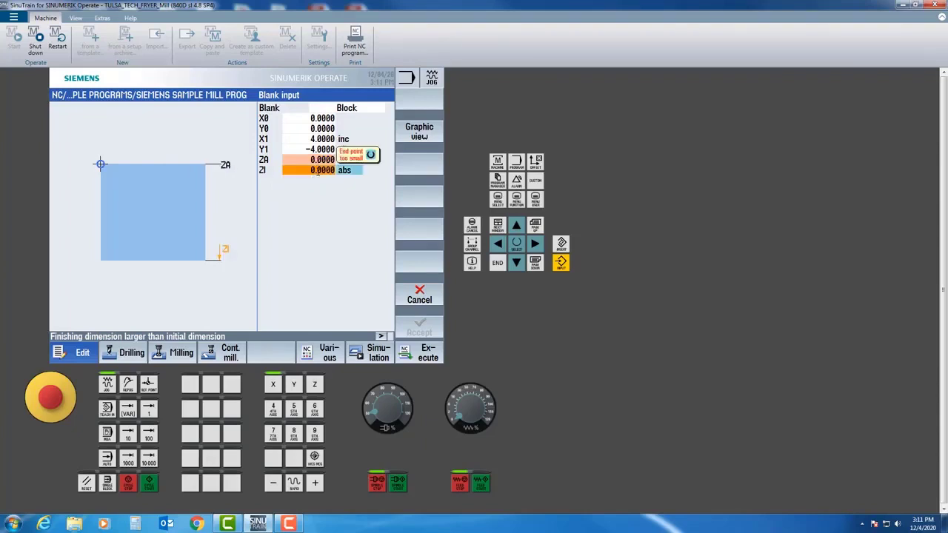
left_click(318, 171)
type("-0.5")
key("Return")
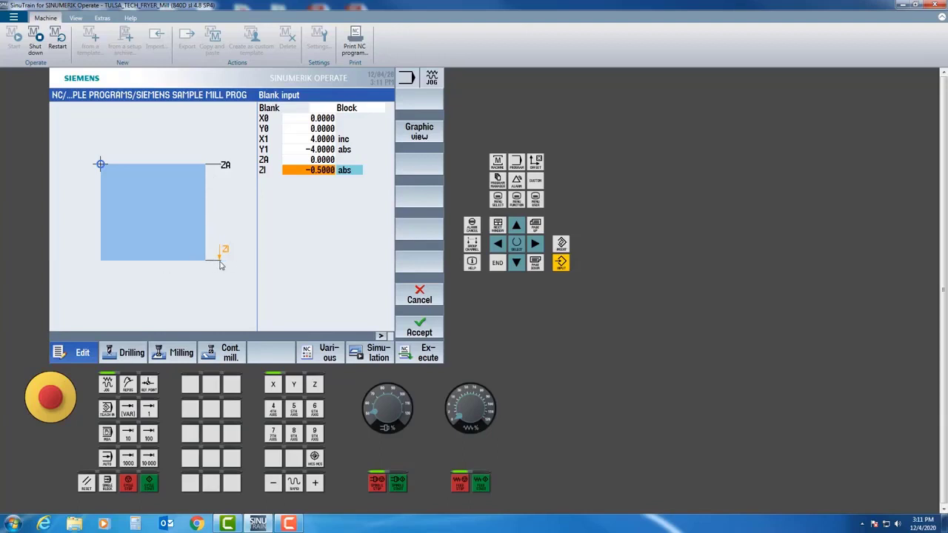
left_click(314, 139)
left_click(345, 139)
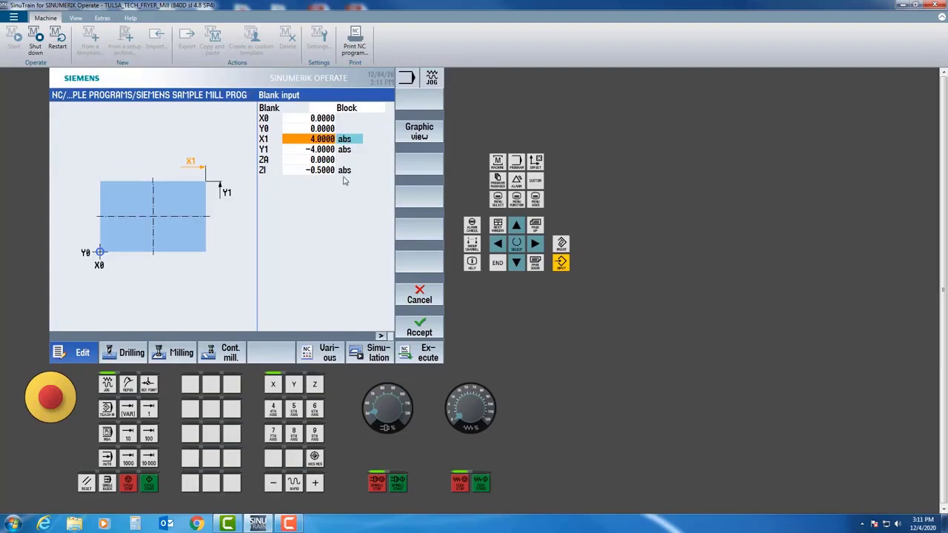
Review the Y1, ZA and ZI fields, preview the block in graphic view, and accept the blank definition
left_click(301, 150)
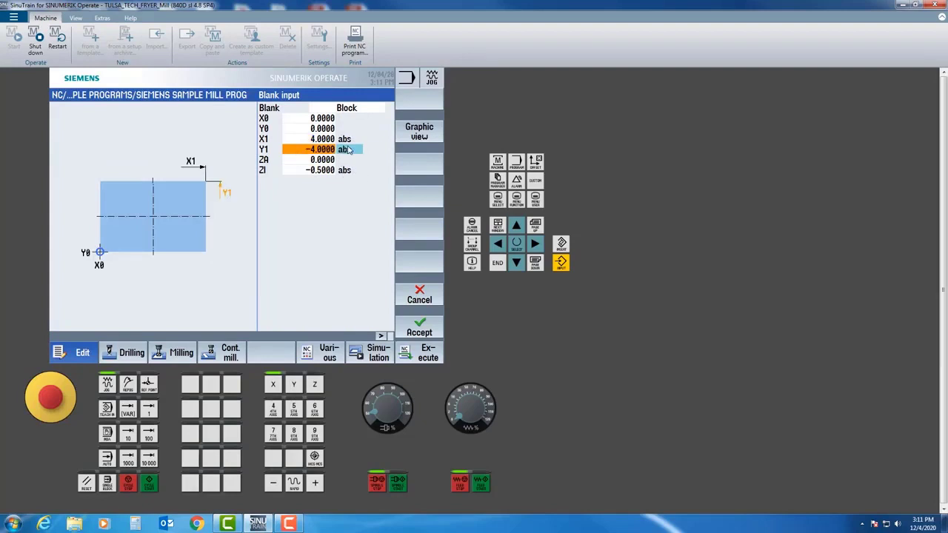
left_click(317, 159)
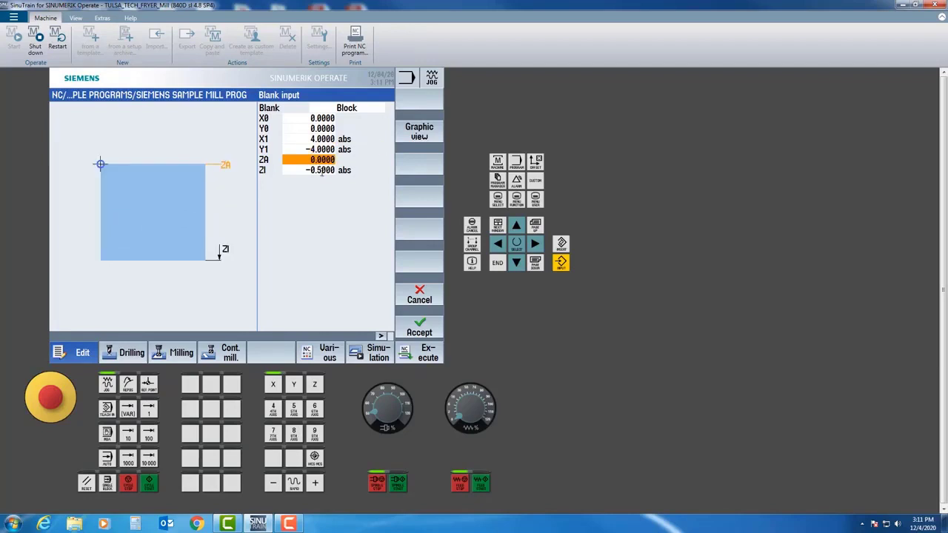
left_click(319, 170)
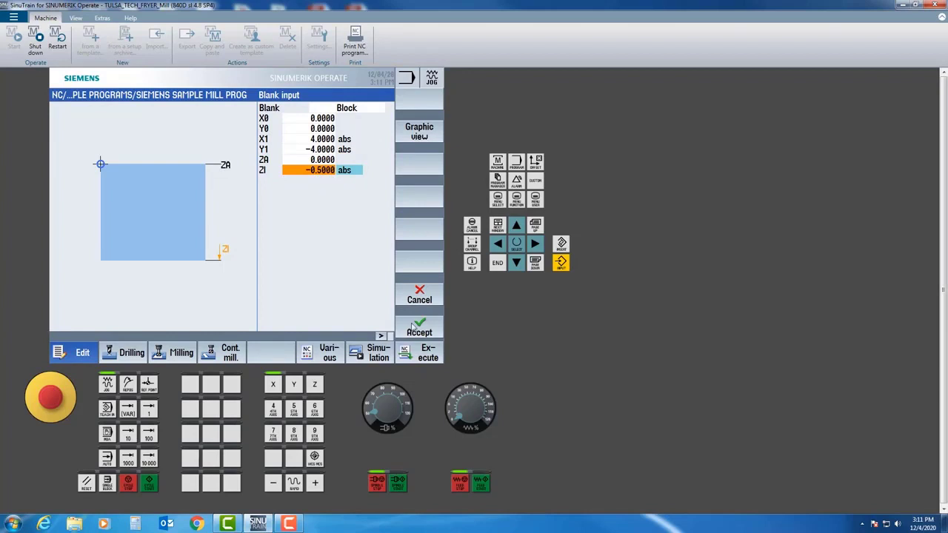
left_click(419, 136)
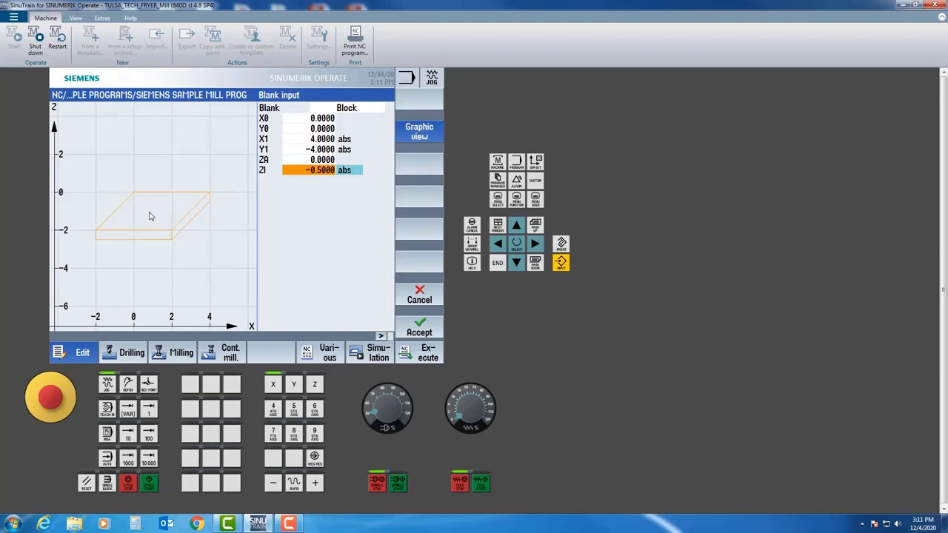
left_click(433, 133)
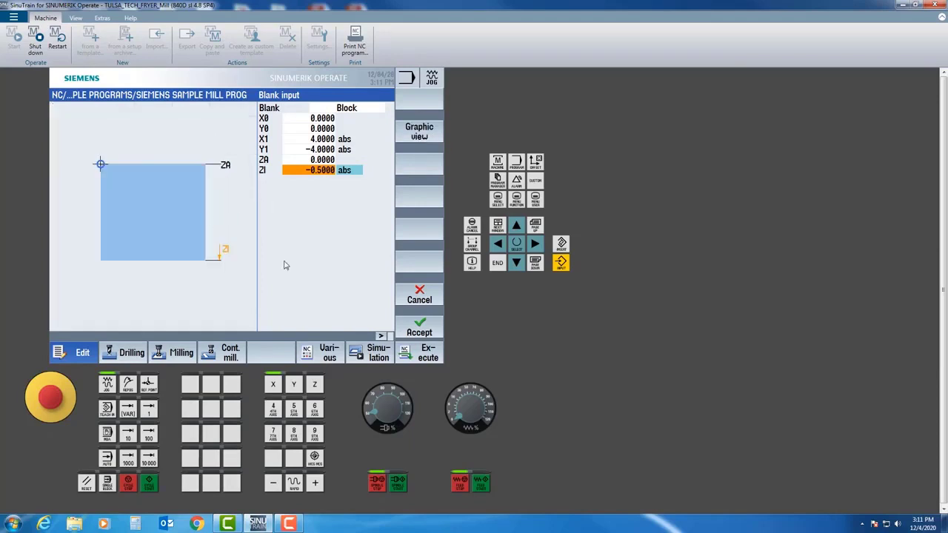
left_click(426, 330)
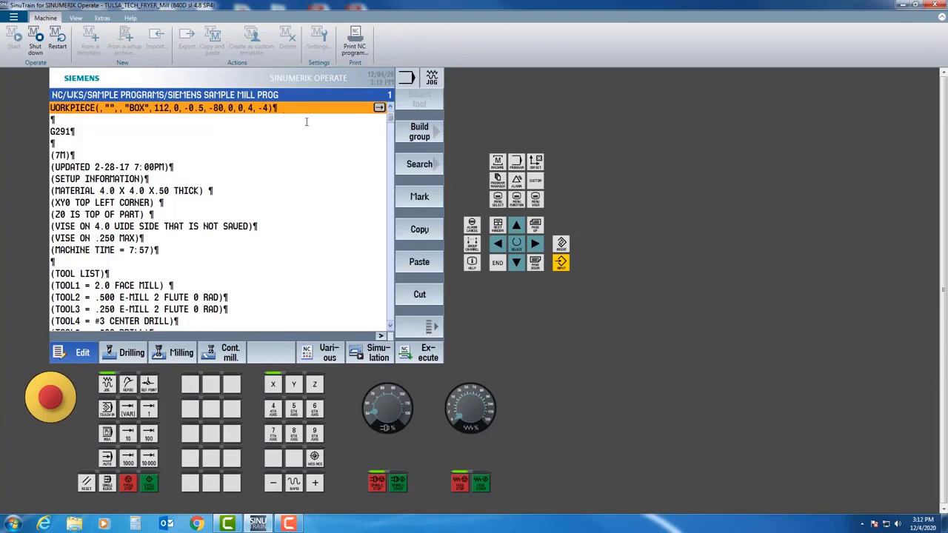
Reopen the blank input form from the completed WORKPIECE() line to check its values, and accept it again
left_click(306, 122)
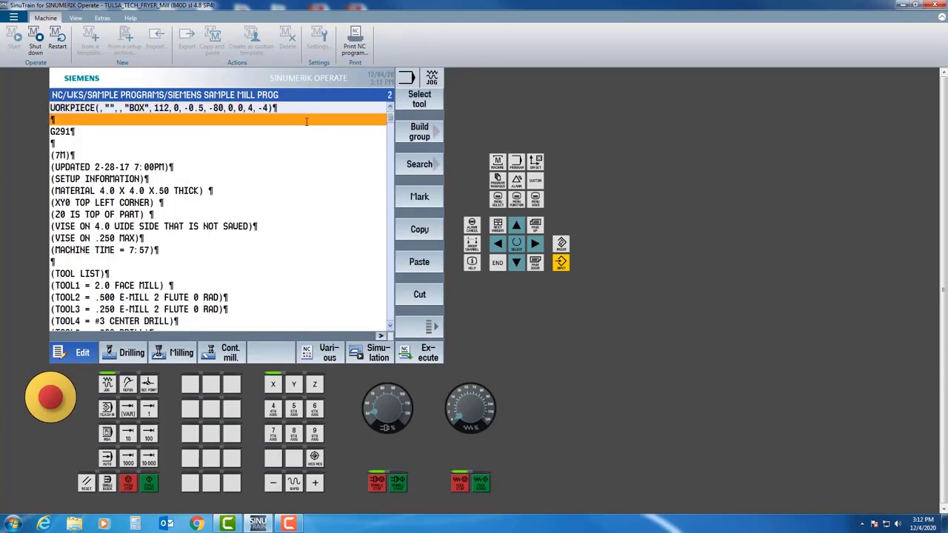
key("Up")
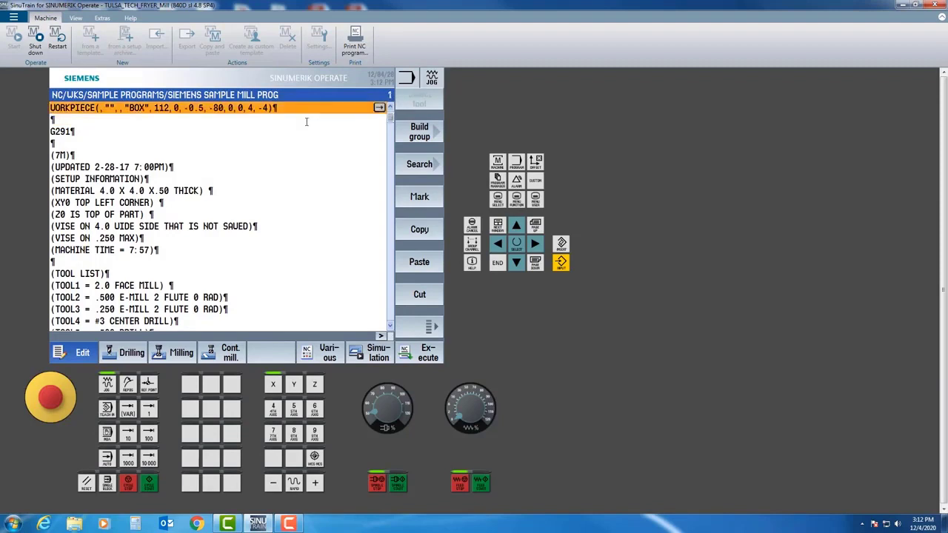
key("Right")
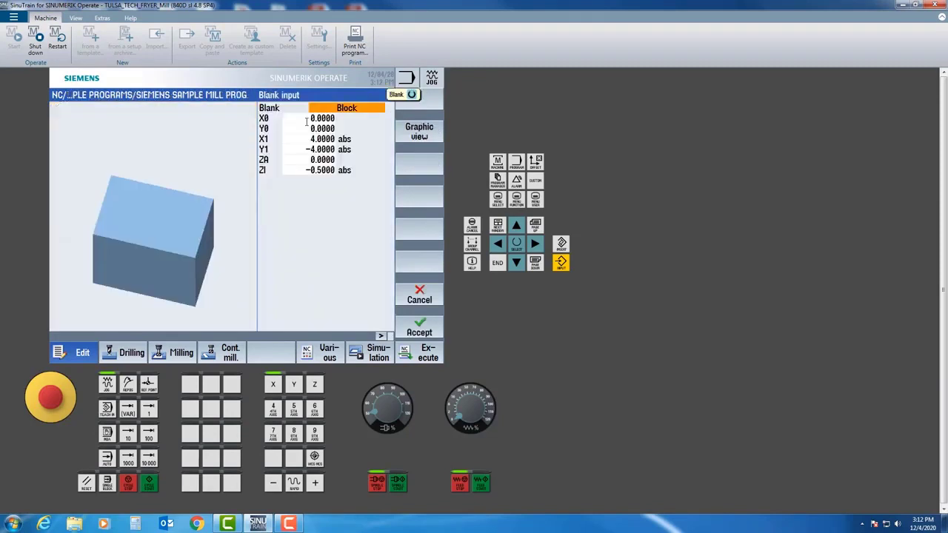
left_click(423, 326)
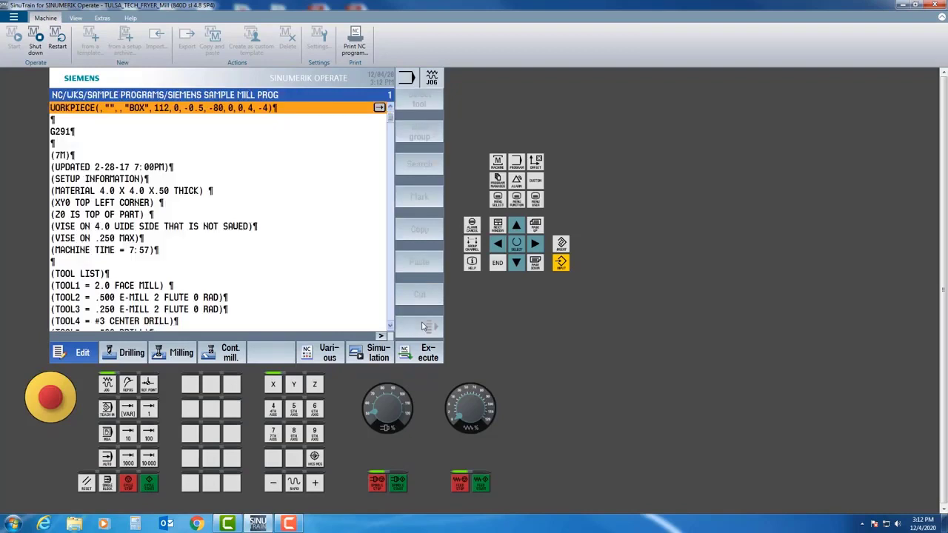
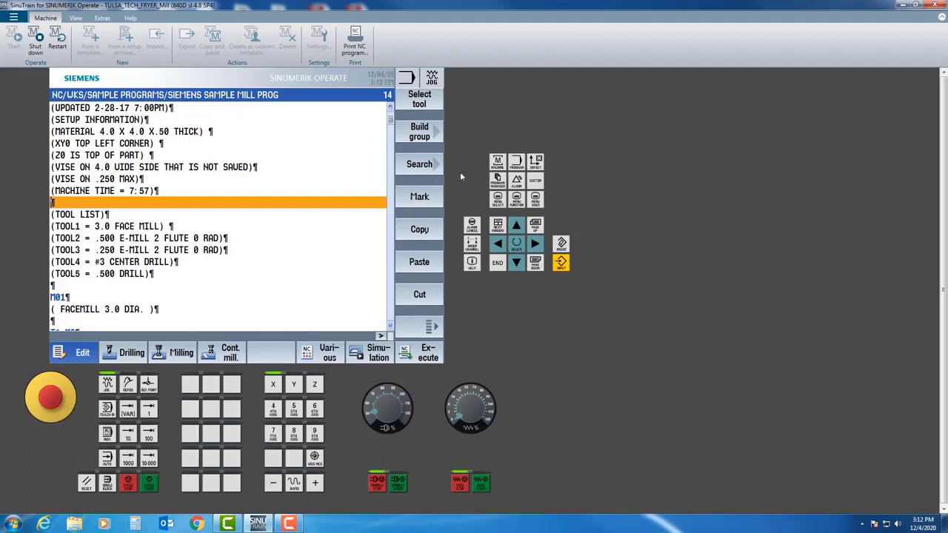
Compare the tool number in the face mill's T1 M6 line with the H number in its G43 line
scroll(271, 248, "down", 2)
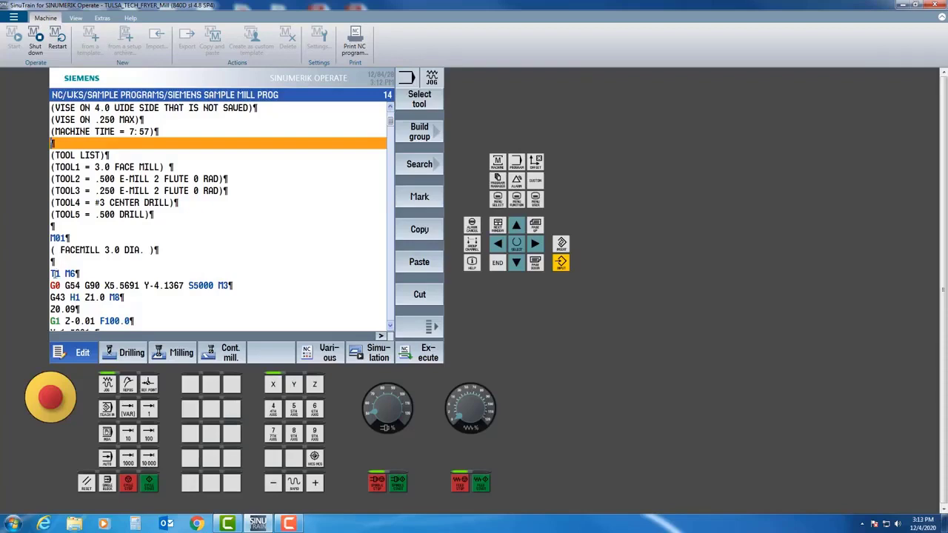
left_click(53, 273)
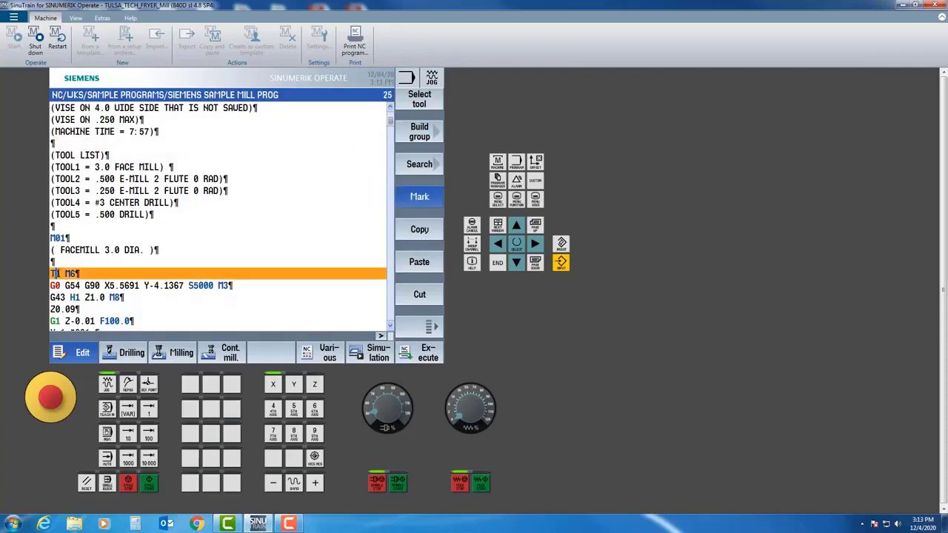
left_click(204, 236)
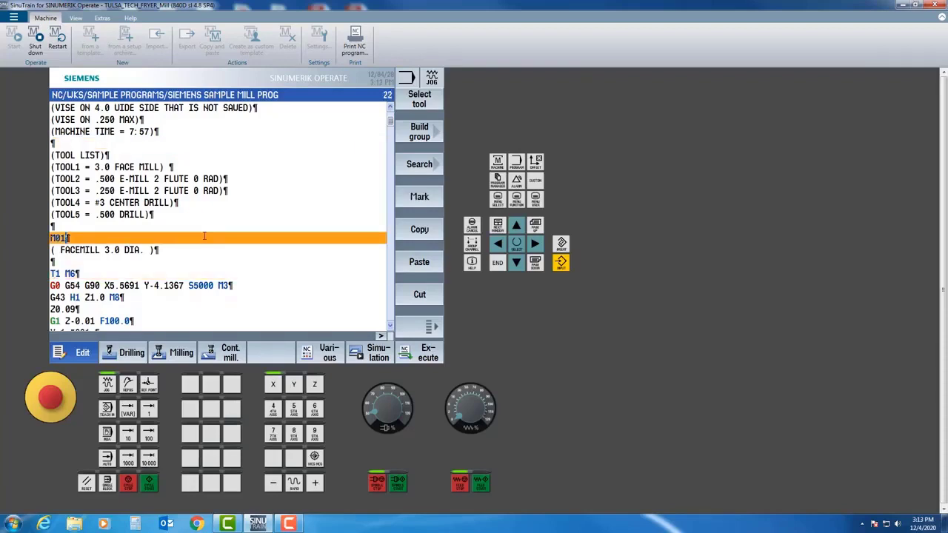
left_click(83, 296)
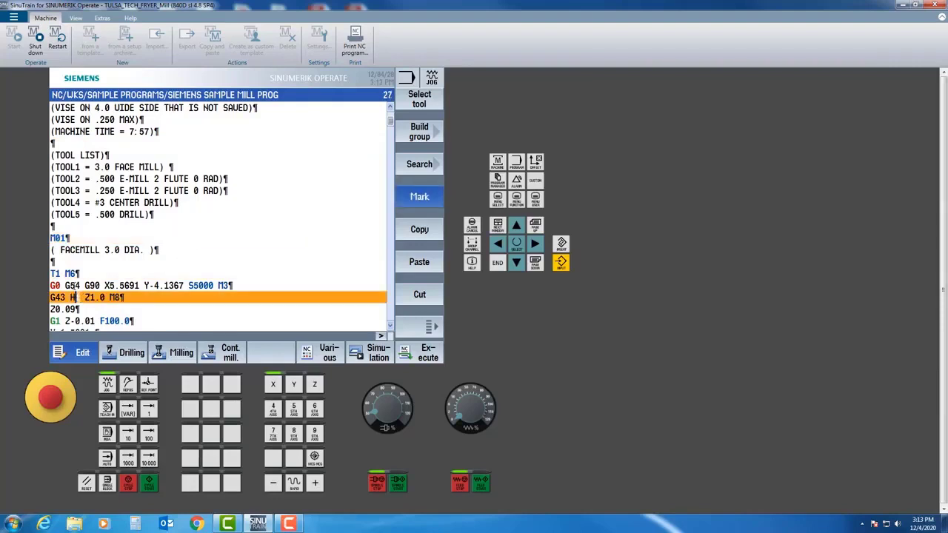
left_click(55, 273)
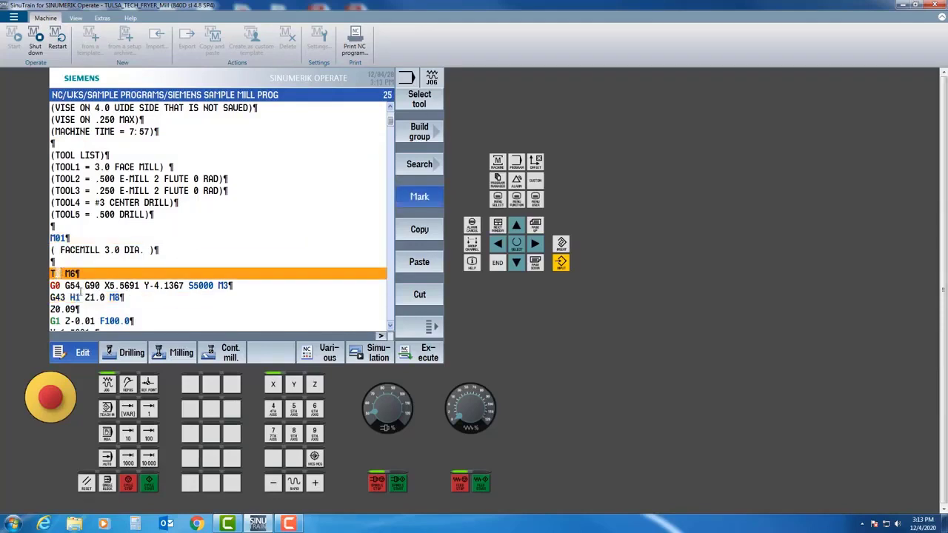
left_click(77, 297)
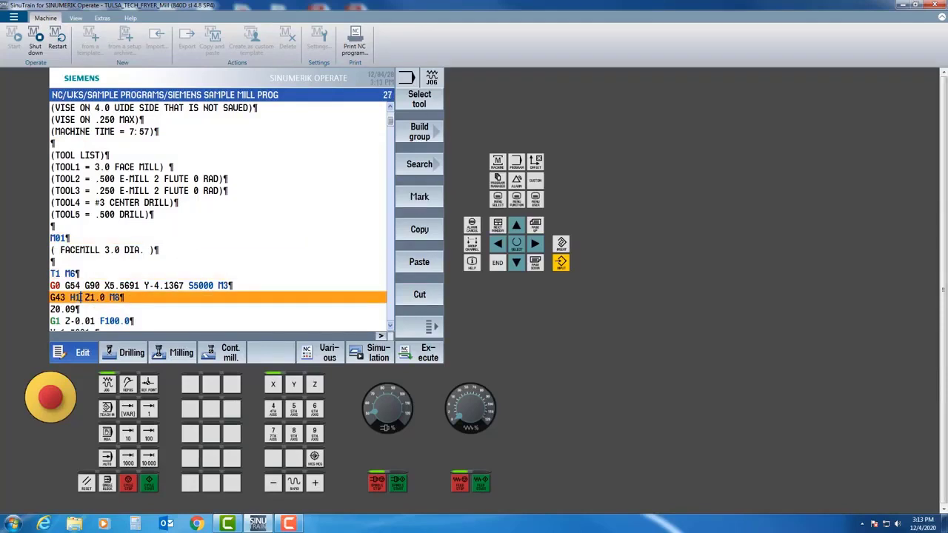
left_click(195, 237)
Create a new tool of type 140 - Facing tool at magazine location 1 in the tool list
left_click(536, 164)
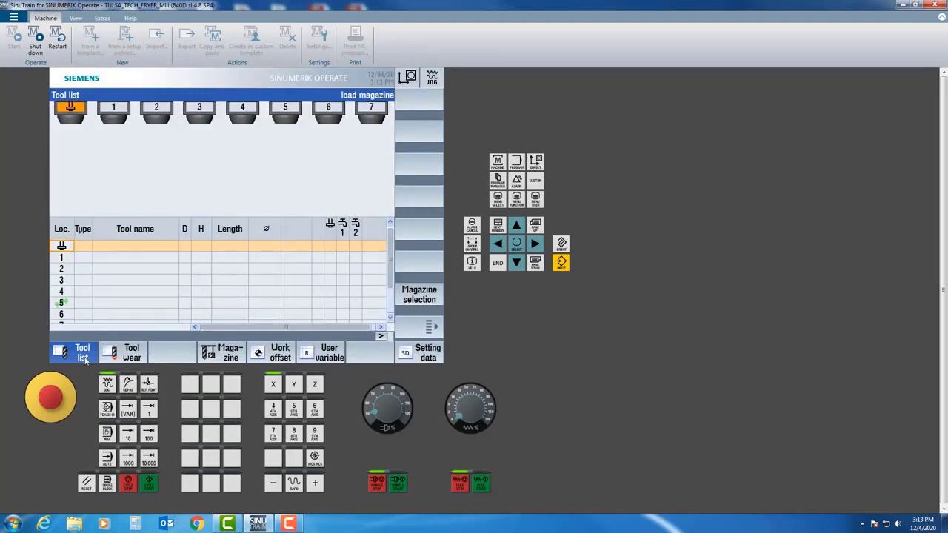
key("Down")
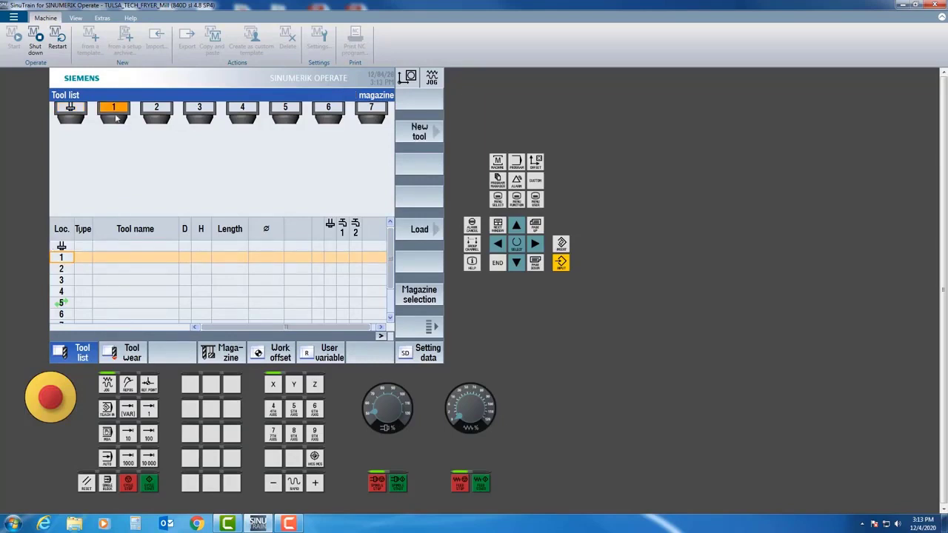
left_click(419, 132)
left_click(242, 157)
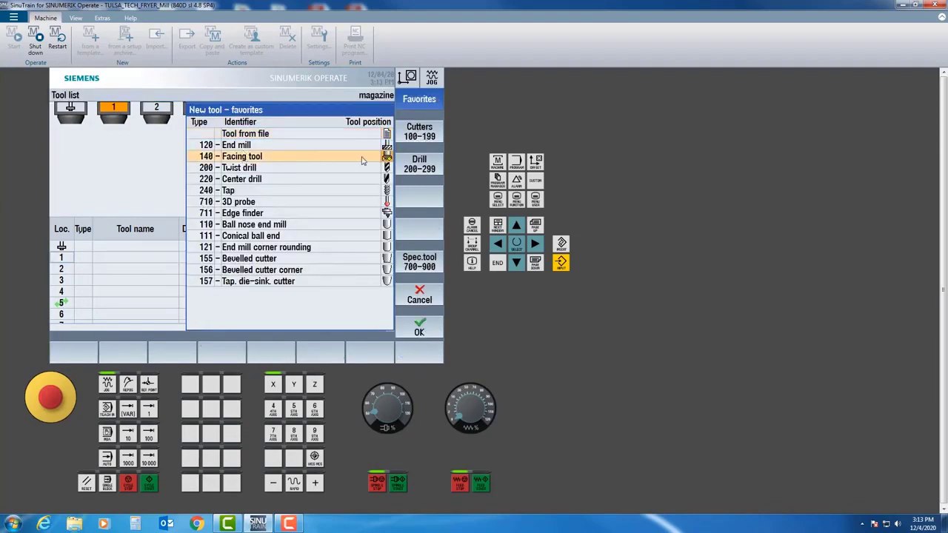
left_click(419, 330)
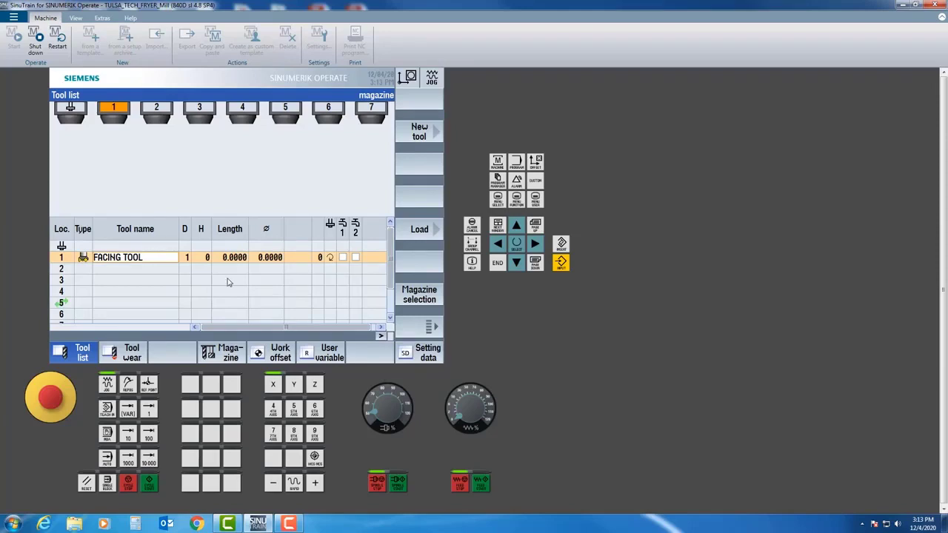
Rename the facing tool at location 1 as 1 and set its H number to 1
key("BackSpace")
key("BackSpace")
key("BackSpace")
key("BackSpace")
key("BackSpace")
key("BackSpace")
key("BackSpace")
key("BackSpace")
key("BackSpace")
key("BackSpace")
key("BackSpace")
type("1")
key("Return")
type("1")
key("Return")
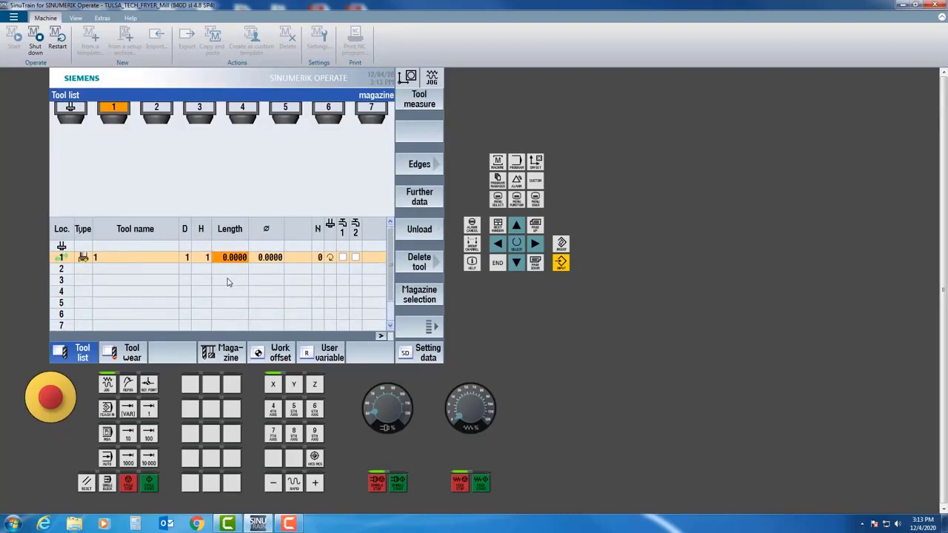
Set the facing tool's length to 1, its diameter to 3 and its number of teeth (N) to 6
type("1")
key("Return")
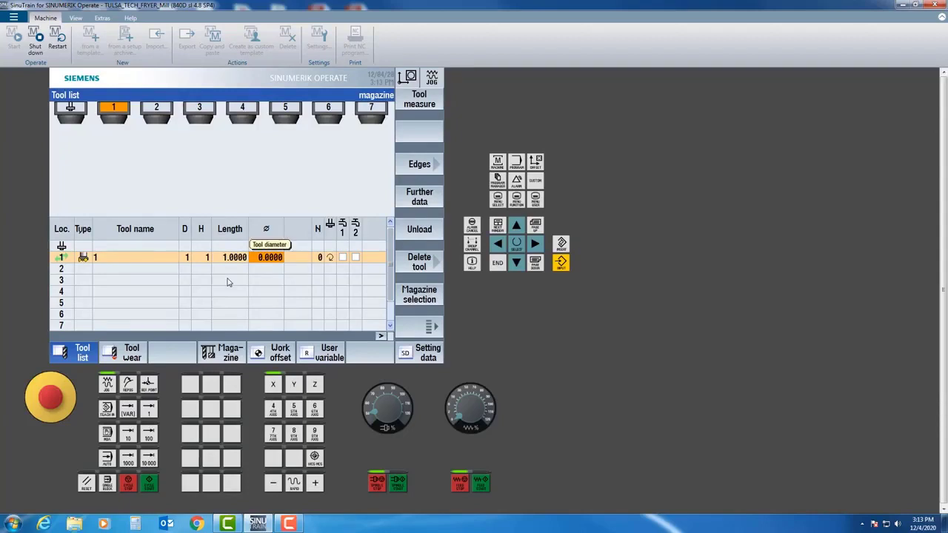
type("3")
key("Return")
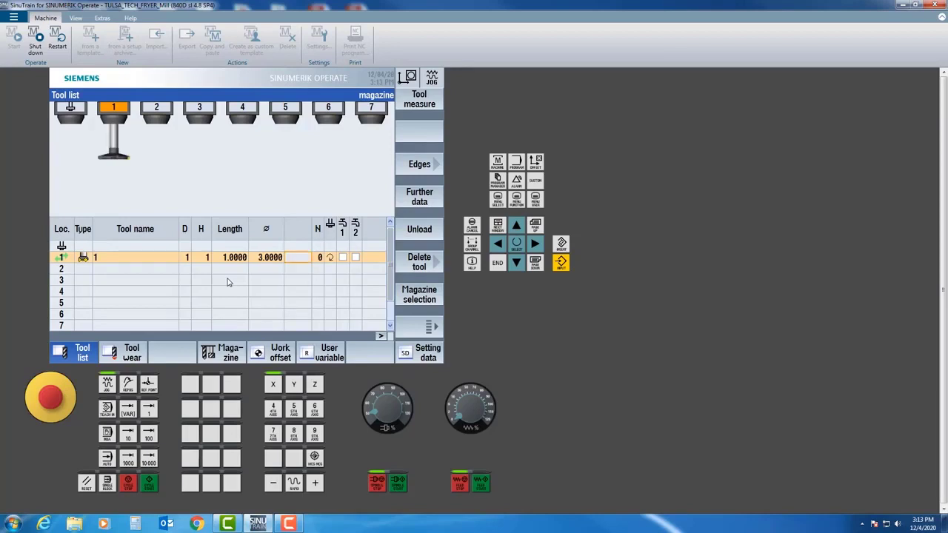
left_click(320, 259)
type("6")
key("Return")
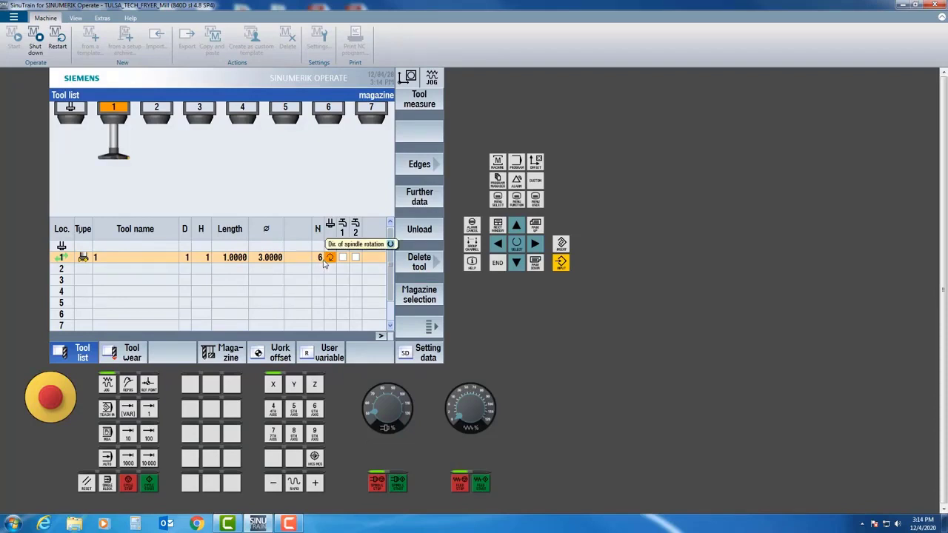
Check tool 2 in the sample mill program's tool comments, and create a 120 - End mill at magazine location 2
left_click(500, 188)
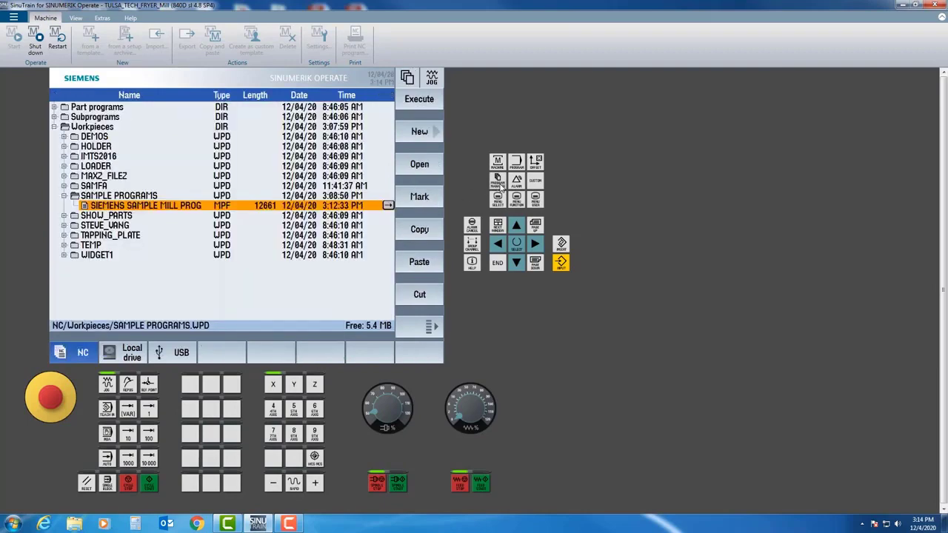
key("Return")
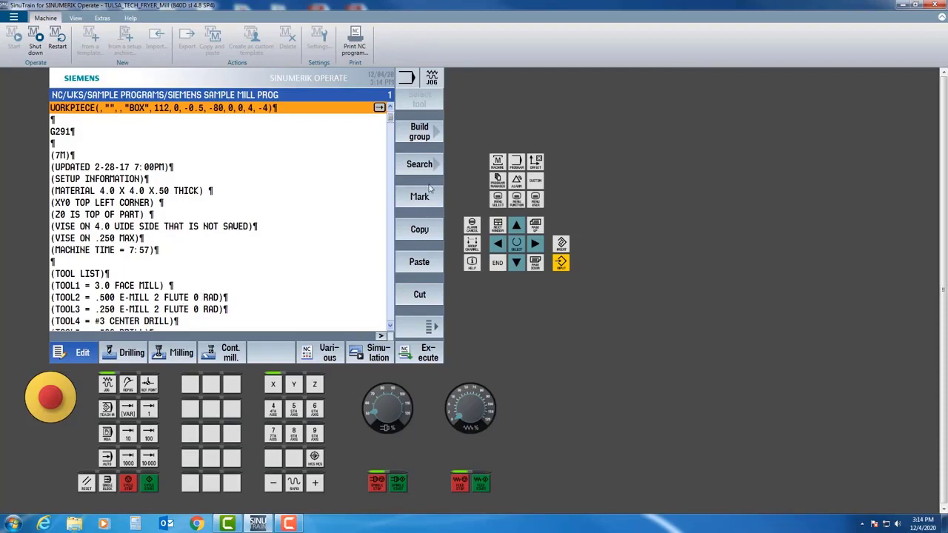
left_click(536, 164)
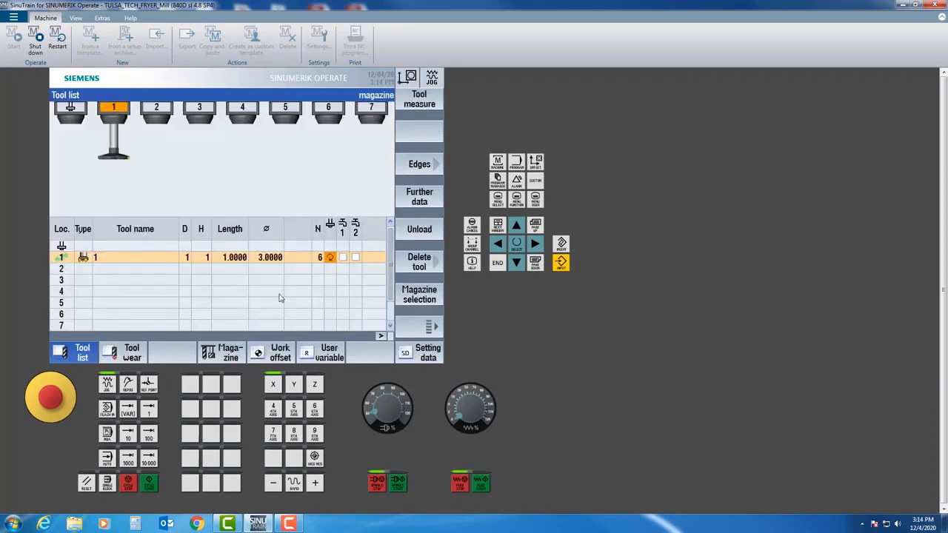
key("Down")
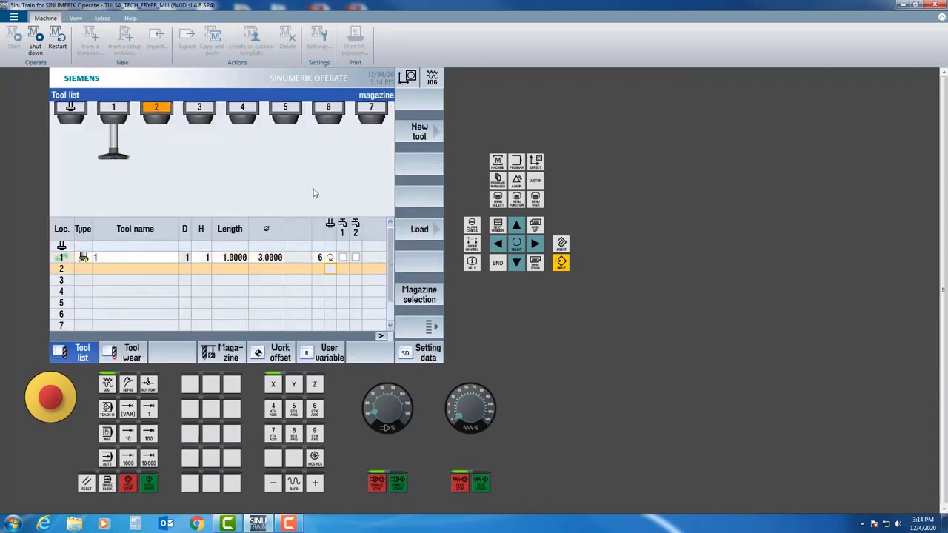
left_click(420, 133)
key("Down")
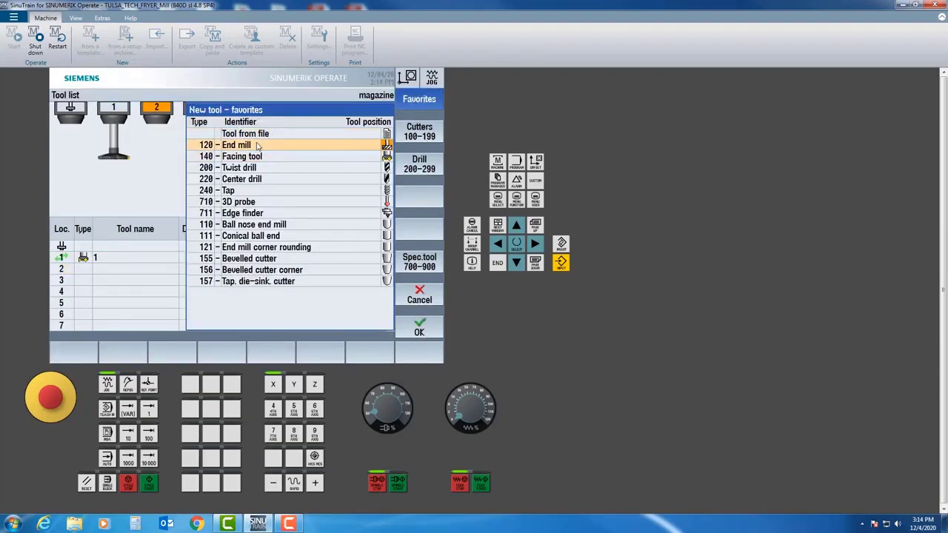
left_click(425, 331)
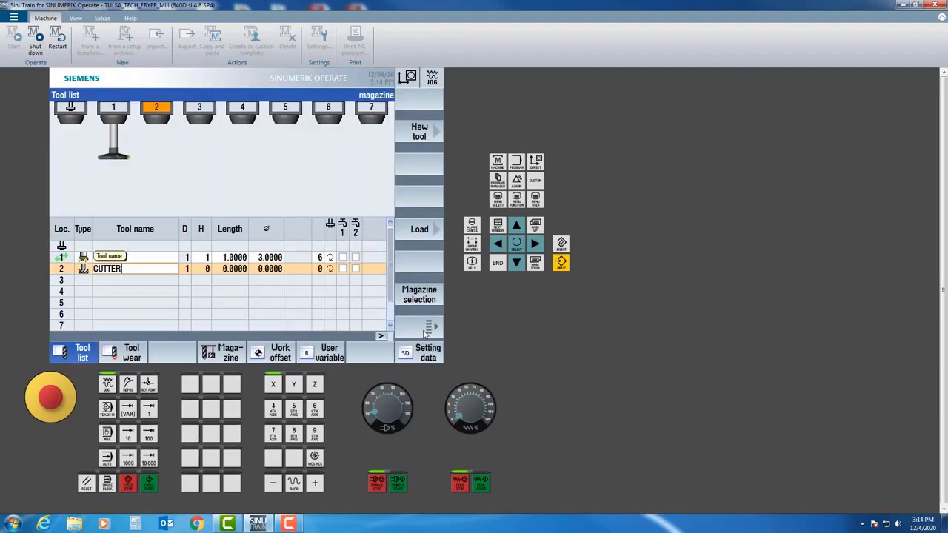
Rename the end mill at location 2 as 2 and set its H number to 2
key("BackSpace")
key("BackSpace")
key("BackSpace")
key("BackSpace")
key("BackSpace")
key("BackSpace")
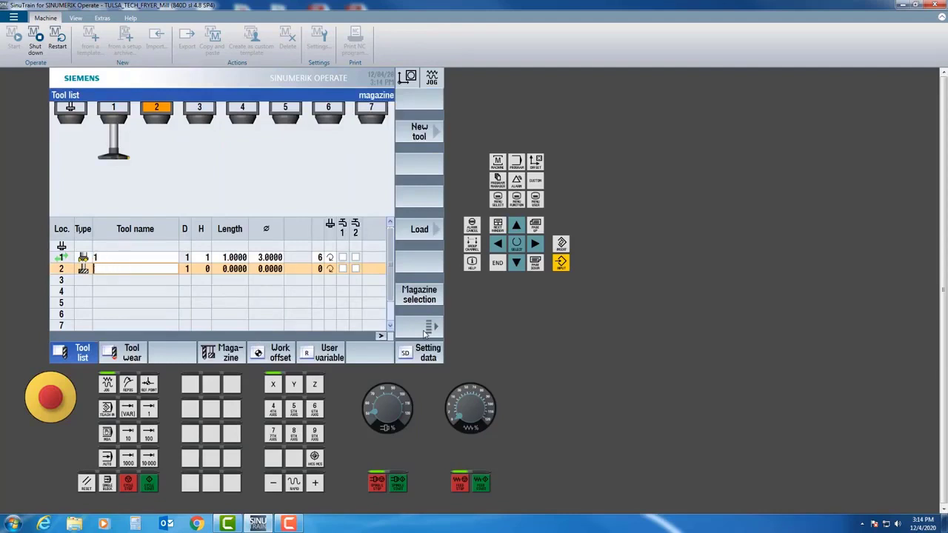
type("2")
key("Return")
key("Right")
key("Right")
key("Right")
type("2")
key("Return")
key("Left")
type("2")
key("Return")
Set the location 2 end mill's length to 1, its diameter to 0.5 and its number of teeth (N) to 2
key("Right")
type("1")
key("Return")
key("Right")
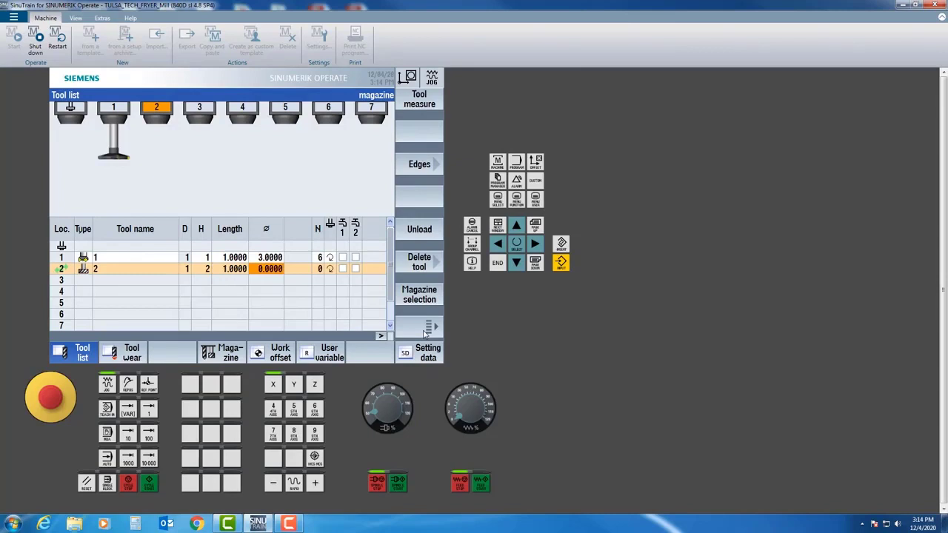
type("0.5")
key("Return")
key("Right")
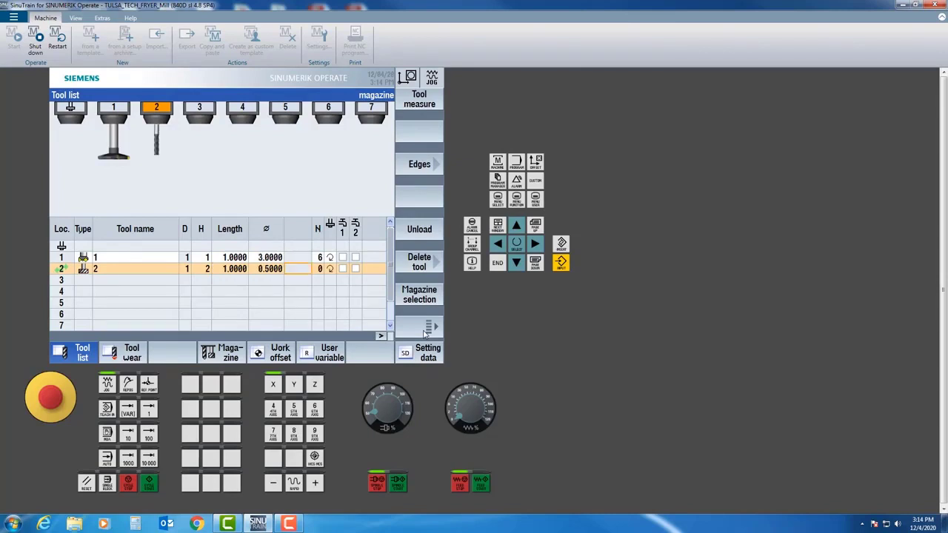
key("Right")
type("2")
key("Return")
key("Right")
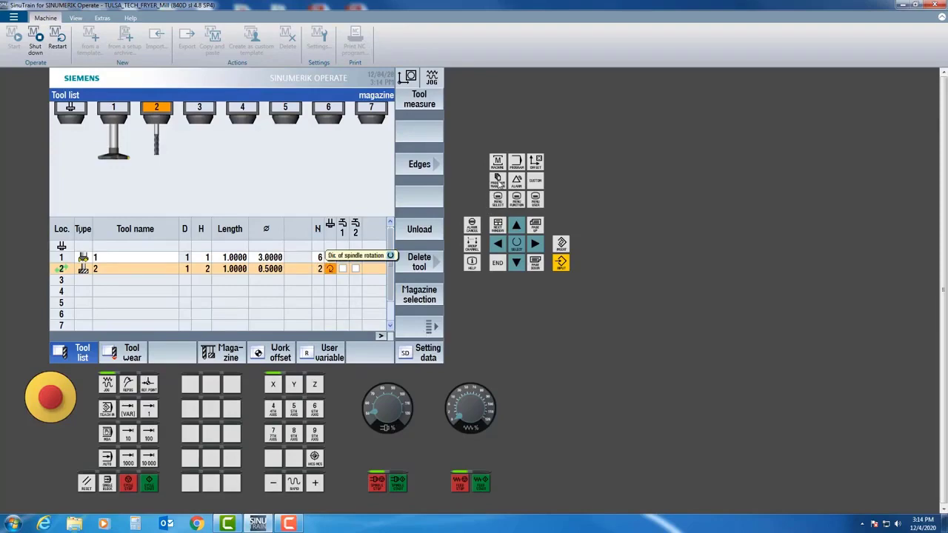
Check tool 3 in the sample mill program's tool comments, and create a 120 - End mill at magazine location 3
left_click(499, 181)
left_click(419, 164)
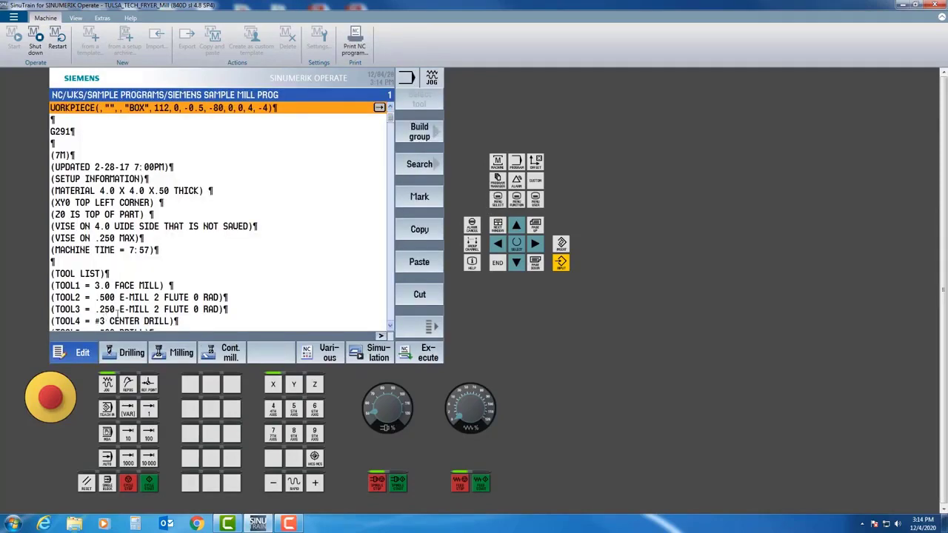
left_click(536, 161)
left_click(330, 280)
left_click(413, 136)
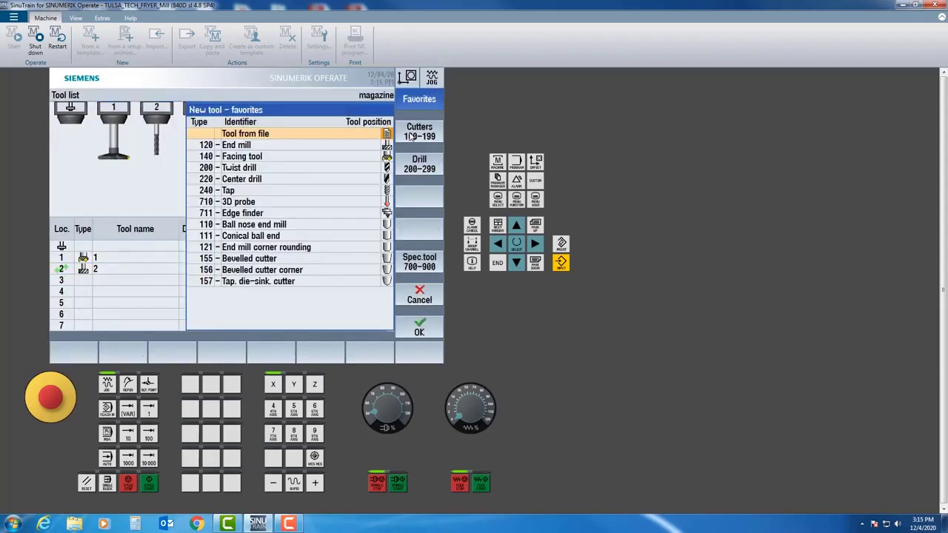
left_click(256, 148)
left_click(429, 332)
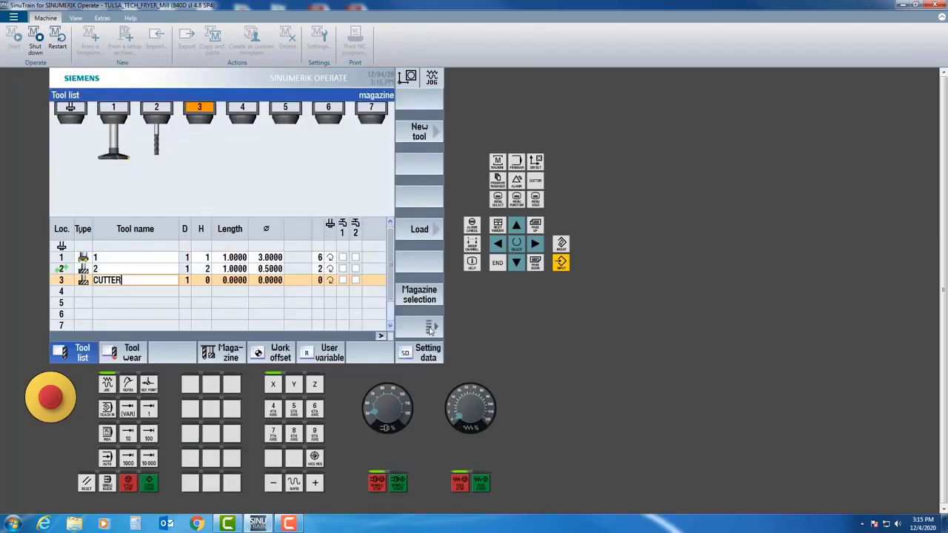
Rename the end mill at location 3 as 3 and set its H number to 3
key("BackSpace")
key("BackSpace")
key("BackSpace")
key("BackSpace")
key("BackSpace")
key("BackSpace")
type("3")
key("Return")
key("Right")
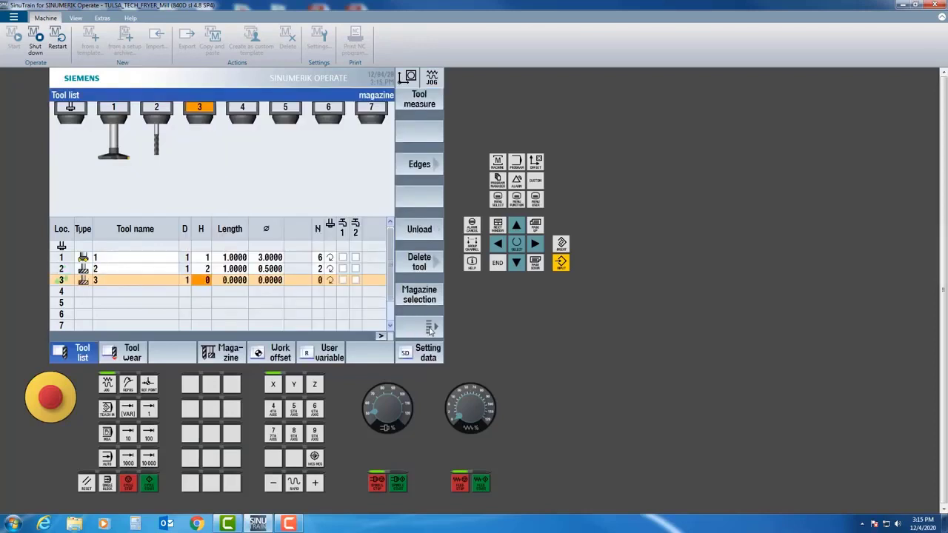
type("3")
key("Return")
Set the location 3 end mill's length to 1 and its diameter to 0.25
type("1")
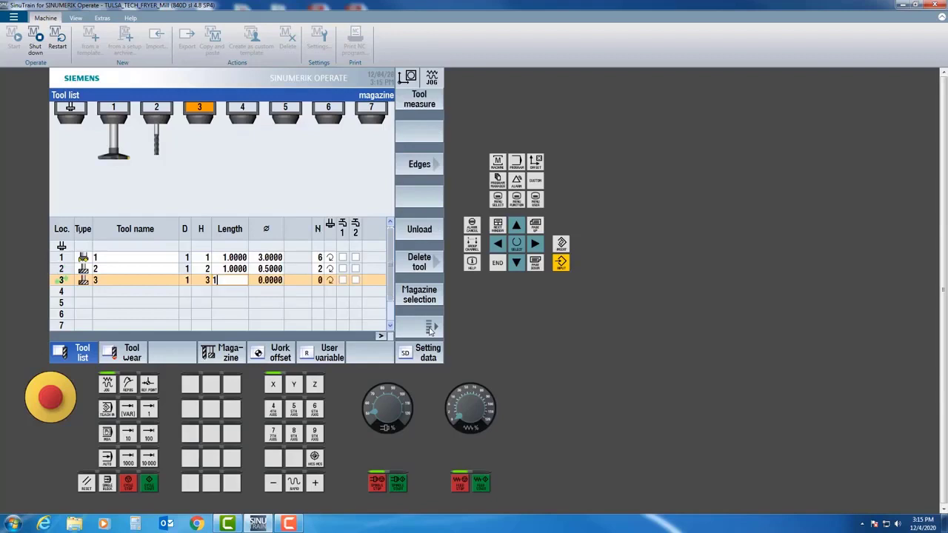
key("Return")
type(".25")
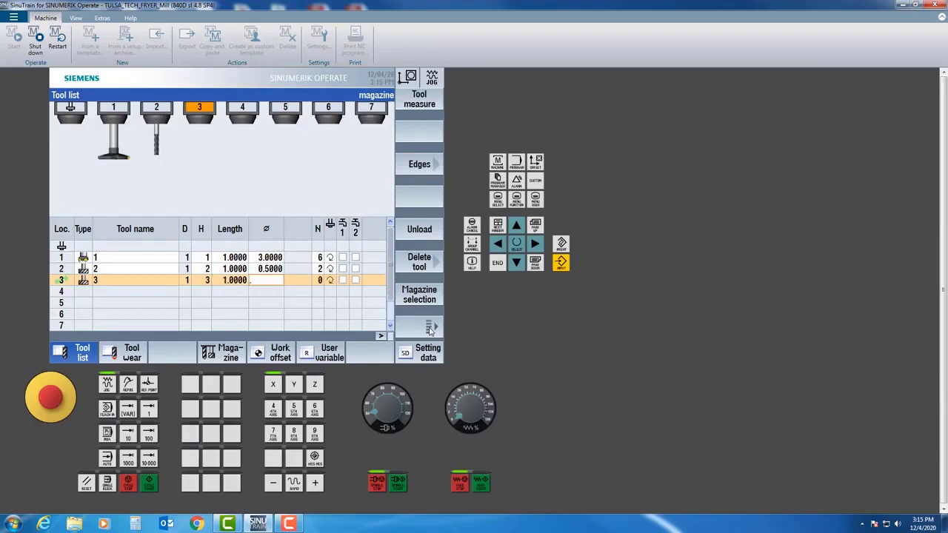
key("Return")
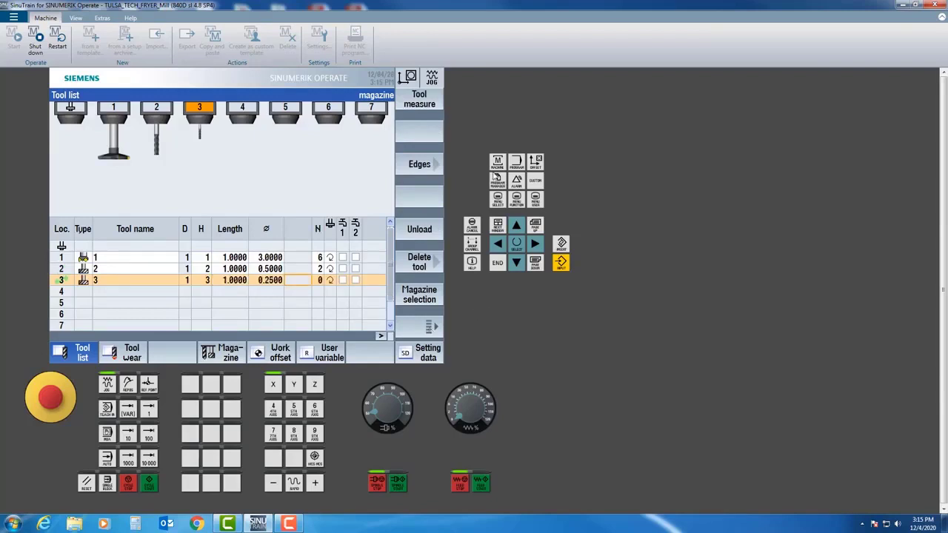
Check tools 4 and 5 in the sample mill program's tool comments, and create a 220 - Center drill at magazine location 4
left_click(497, 179)
key("Return")
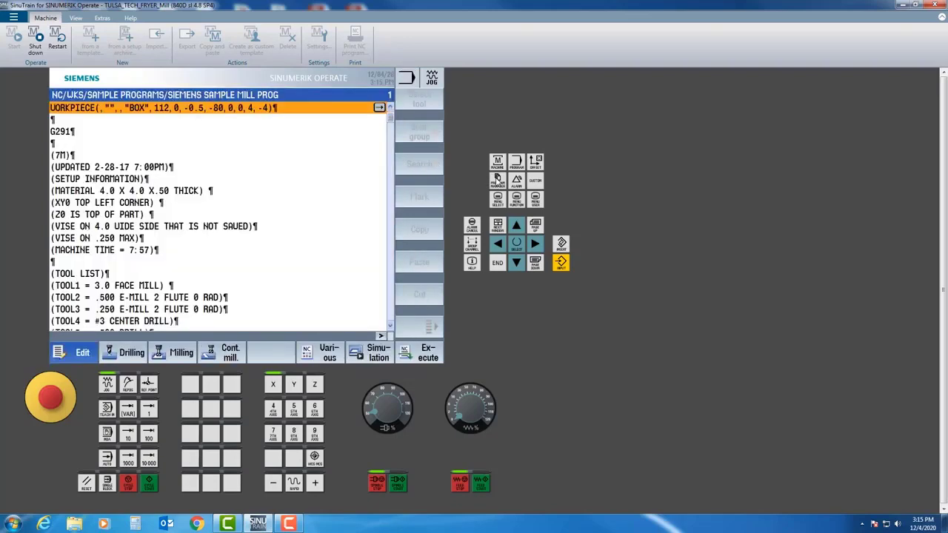
scroll(228, 290, "down", 2)
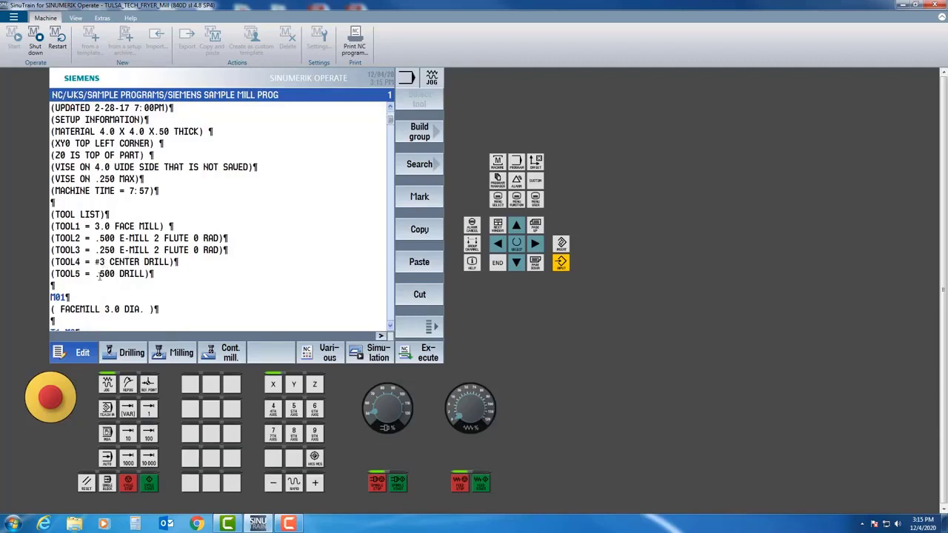
left_click(535, 163)
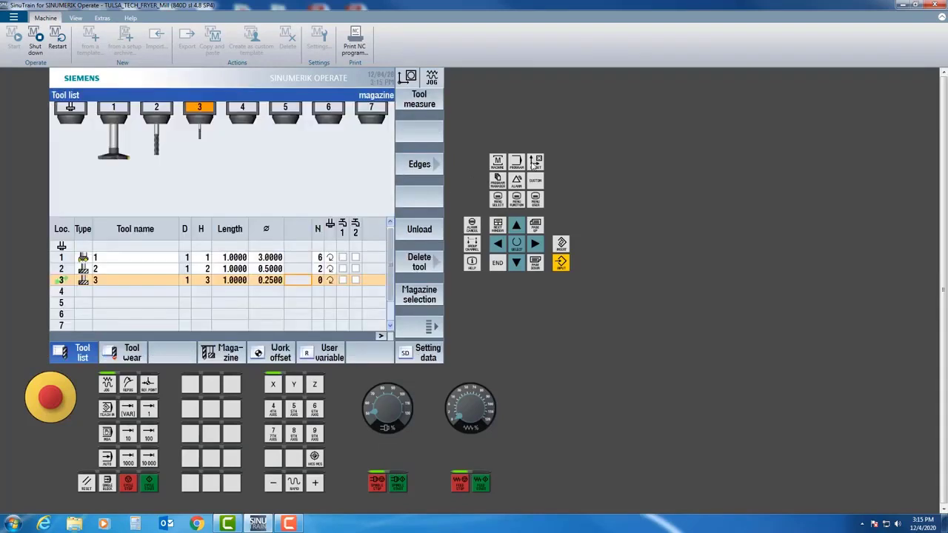
key("Down")
left_click(428, 127)
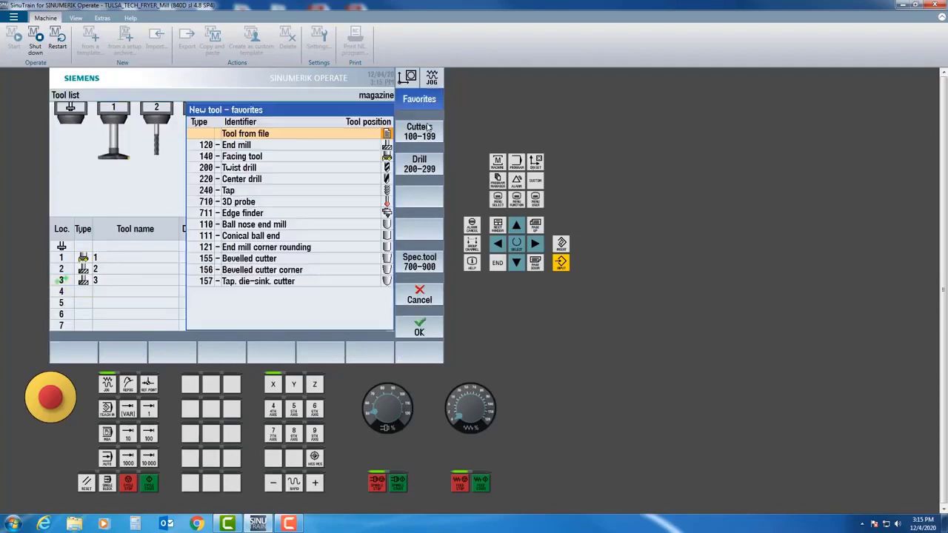
double_click(238, 180)
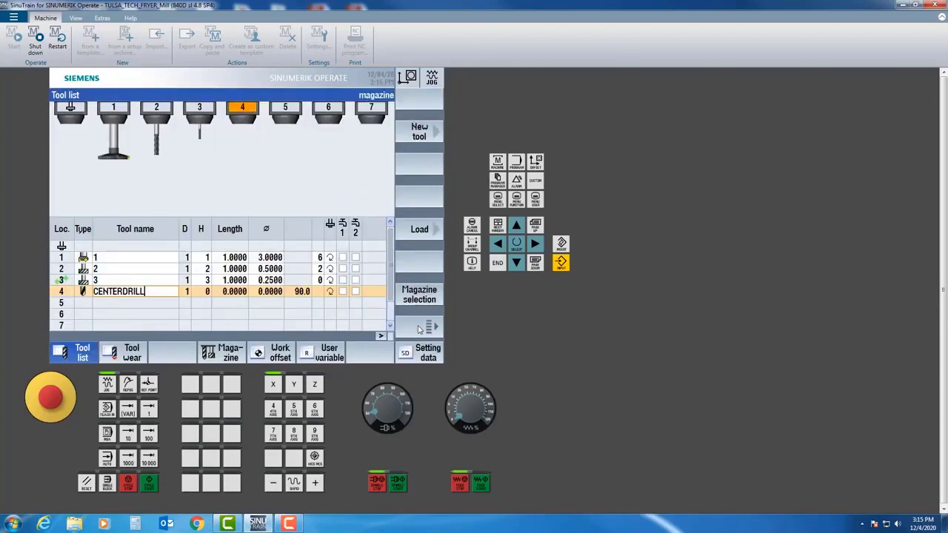
Rename the center drill at location 4 as 4 and set its H number to 4
key("BackSpace")
key("BackSpace")
key("BackSpace")
key("BackSpace")
key("BackSpace")
key("BackSpace")
key("BackSpace")
key("BackSpace")
key("BackSpace")
key("BackSpace")
key("BackSpace")
type("4")
key("Return")
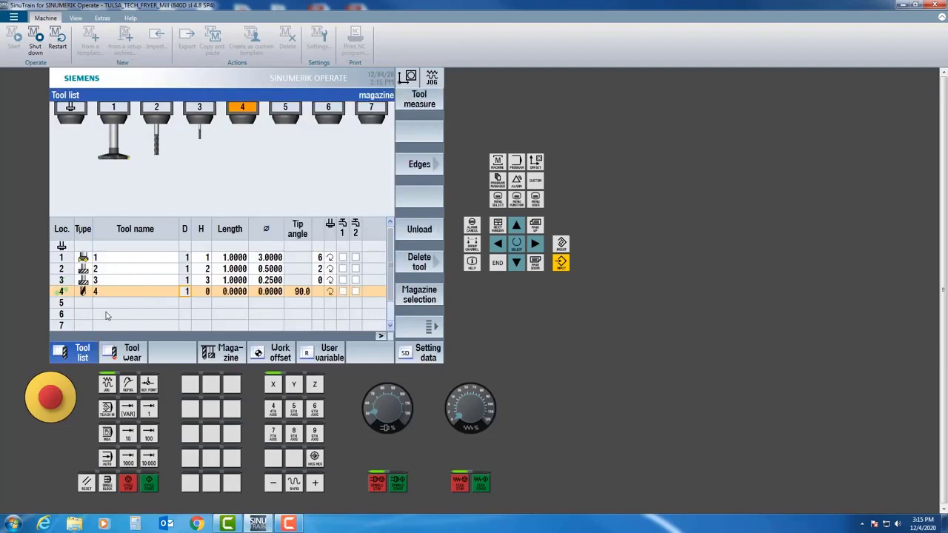
key("Right")
type("4")
key("Right")
Set the center drill's length to 1 and its diameter to 0.25
type("1")
key("Right")
type(".25")
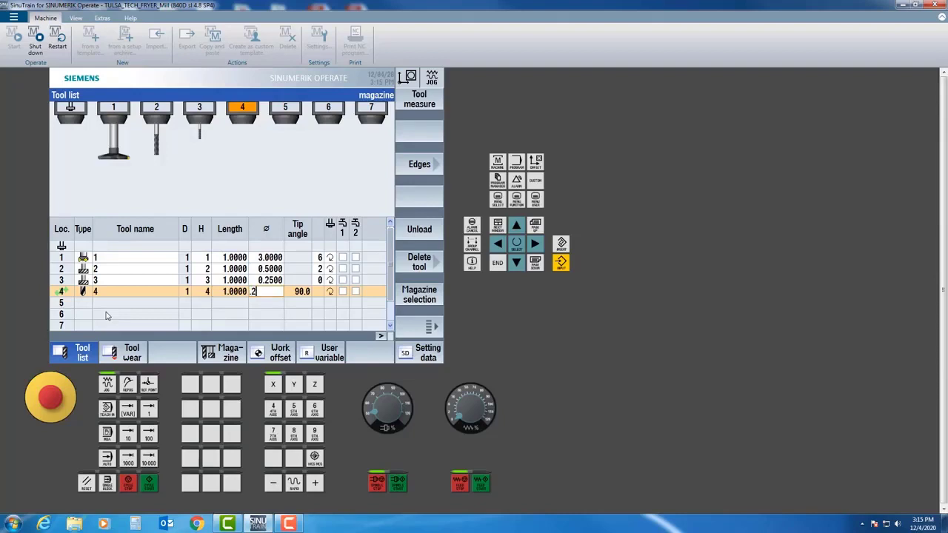
key("Right")
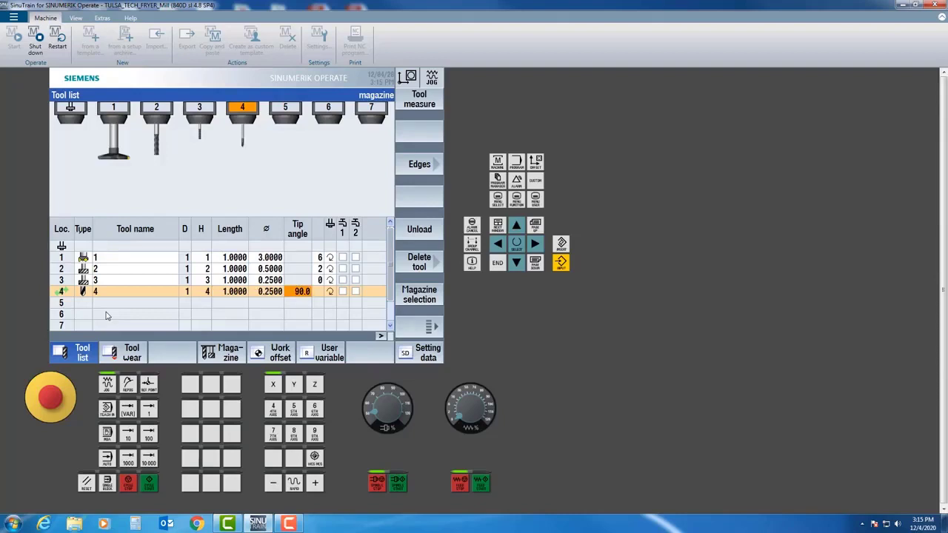
Create a new tool of type 200 - Twist drill at magazine location 5
key("Down")
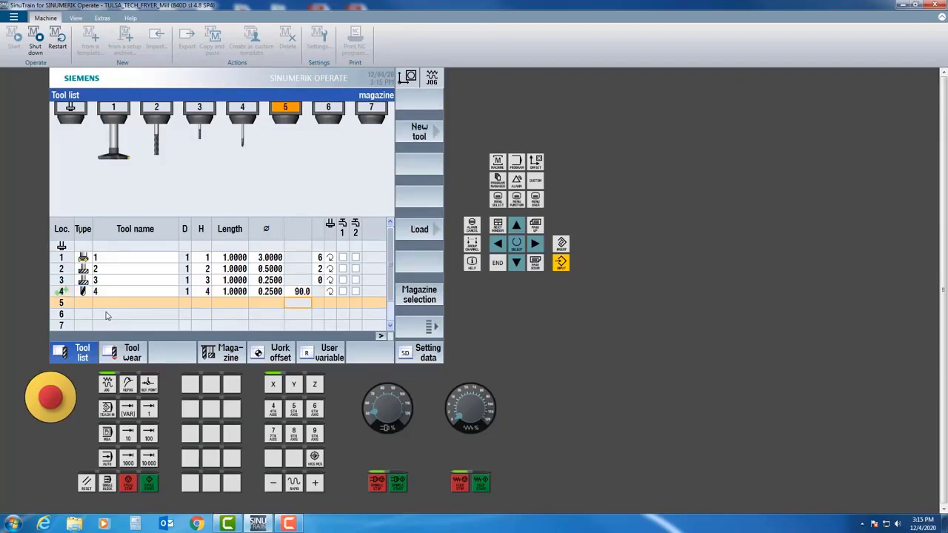
left_click(410, 140)
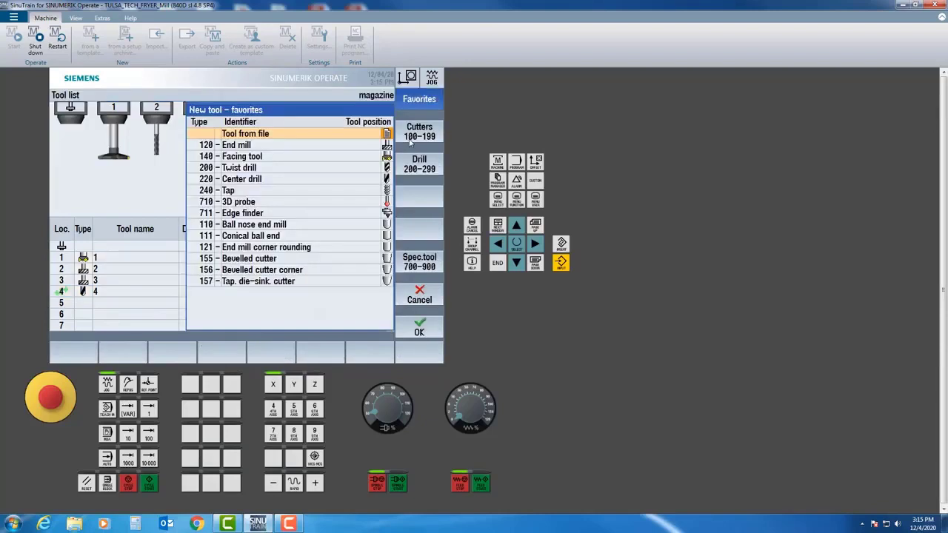
left_click(256, 169)
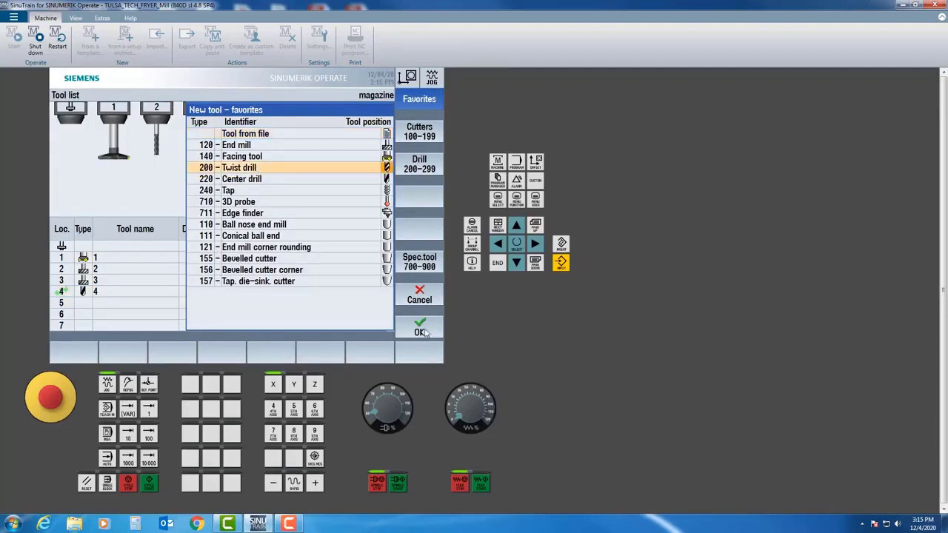
left_click(420, 330)
Rename the twist drill at location 5 as 5 and set its H number to 5
left_click(116, 302)
key("BackSpace")
key("BackSpace")
key("BackSpace")
key("BackSpace")
key("BackSpace")
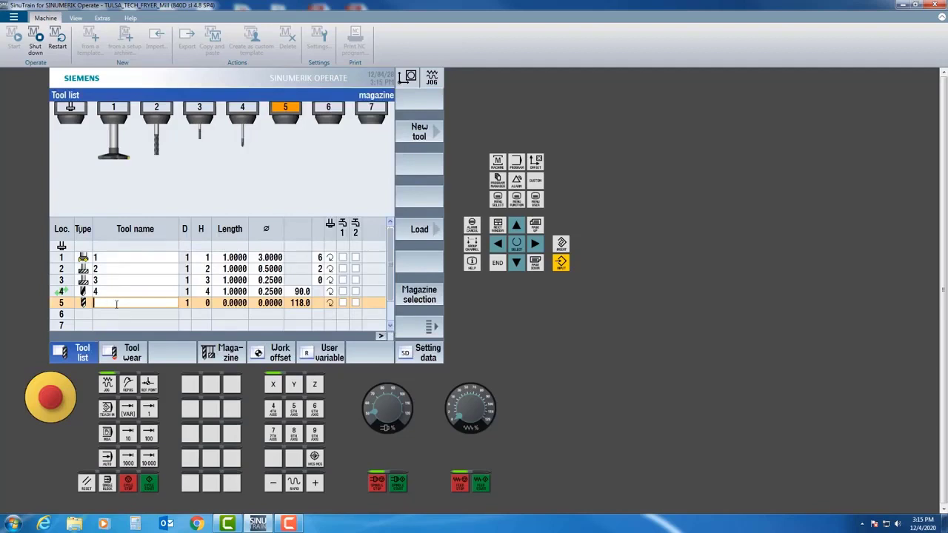
type("5")
key("Return")
key("Right")
type("5")
key("Return")
Set the twist drill's length to 1.0 and its diameter to 0.50
type("1")
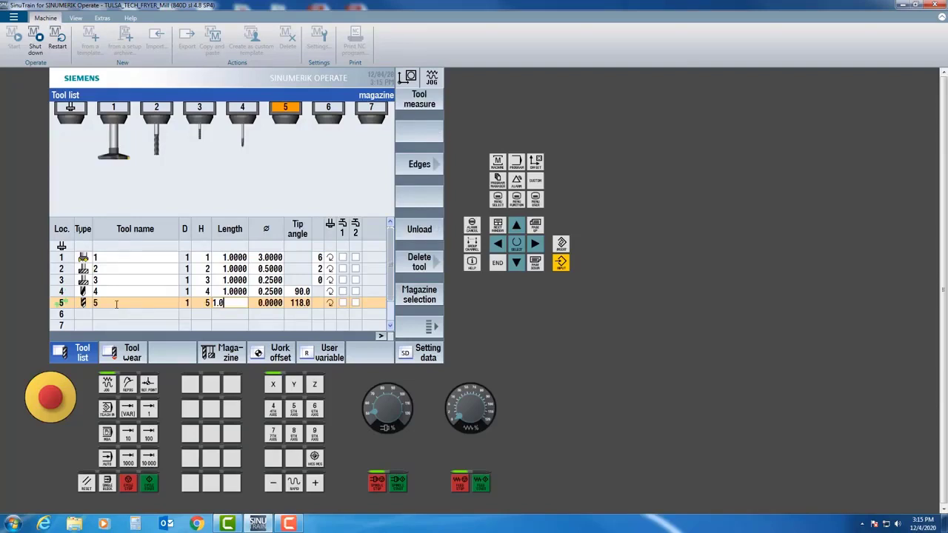
key("Return")
type(".5")
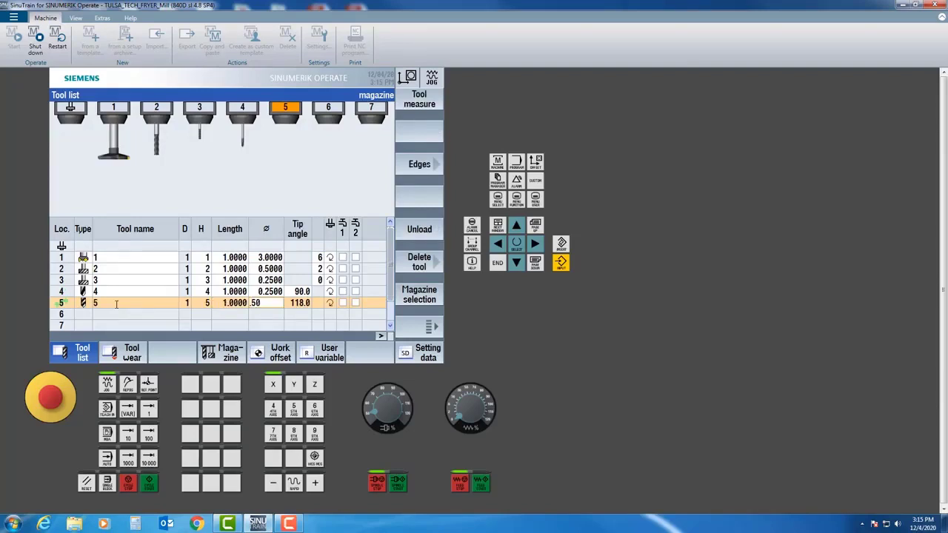
key("Return")
Review the entries of the tools at locations 1 to 5 in the tool list
key("Up")
key("Up")
key("Up")
key("Up")
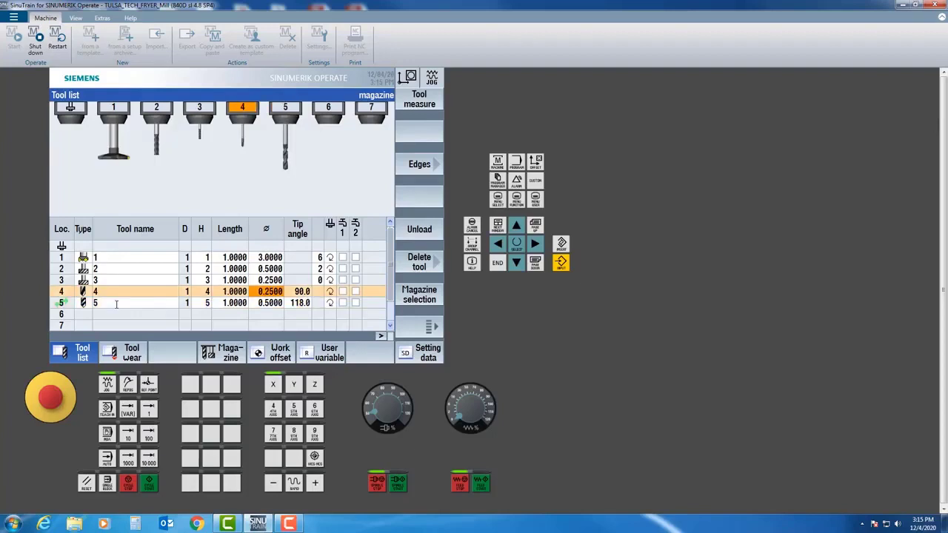
key("Down")
key("Down")
key("Down")
key("Down")
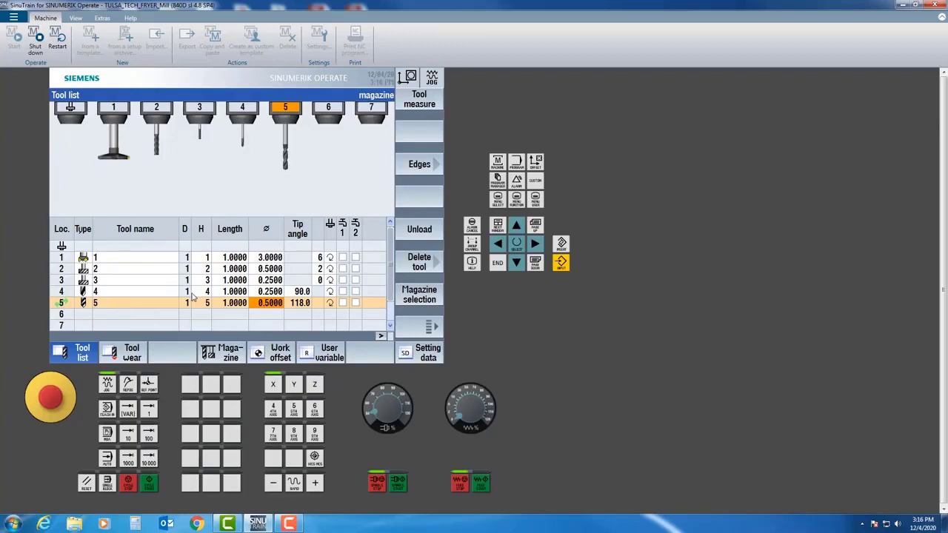
Open the SIEMENS SAMPLE MILL PROG program from the SAMPLE PROGRAMS workpiece in the editor
left_click(499, 182)
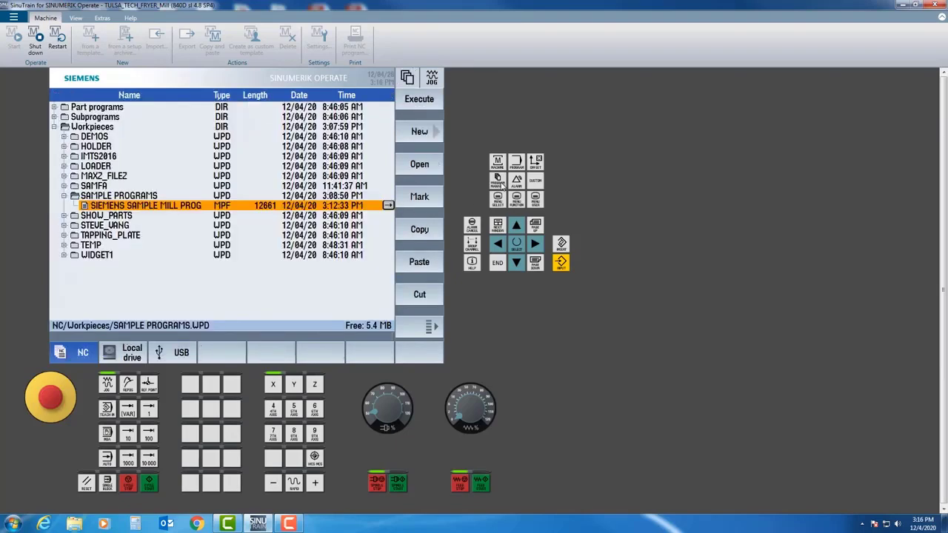
key("Return")
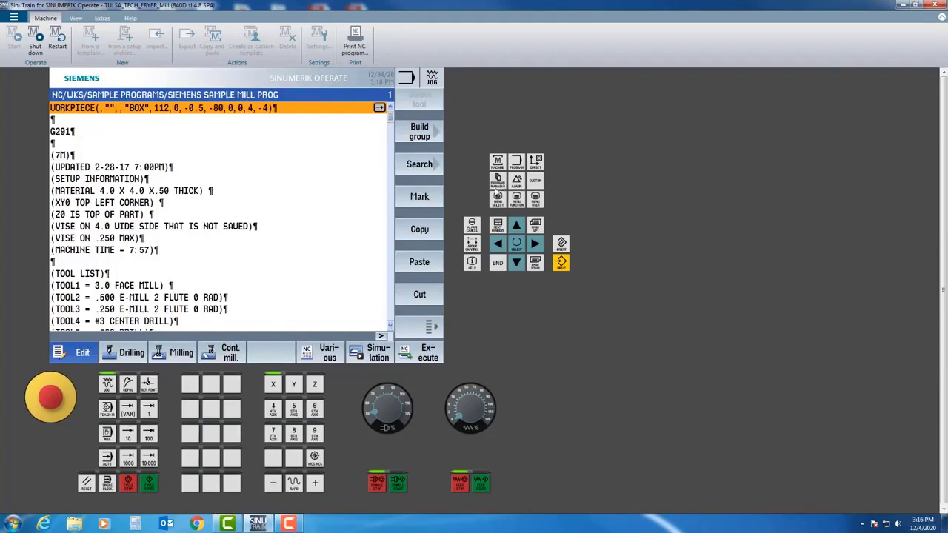
Simulate the sample mill program in top view and pause the run while tool 2 is cutting
left_click(384, 359)
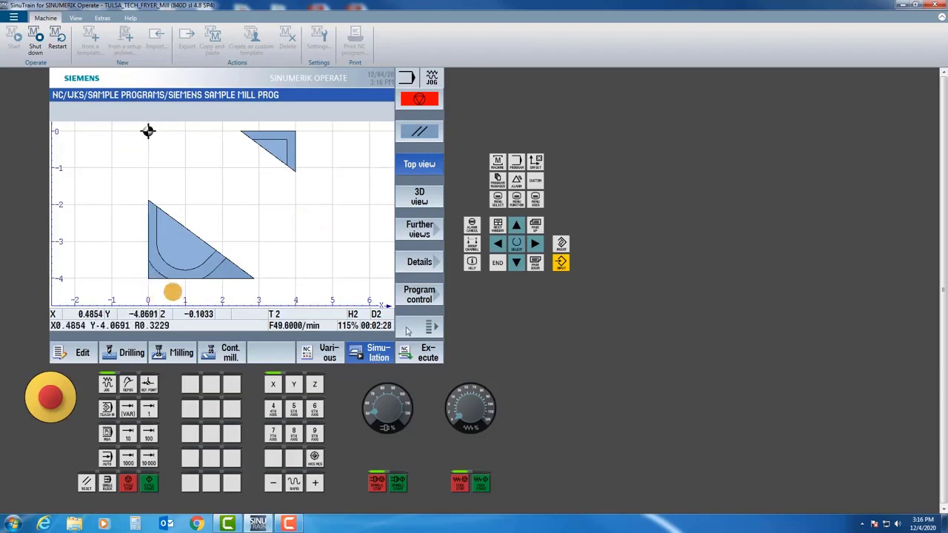
left_click(419, 99)
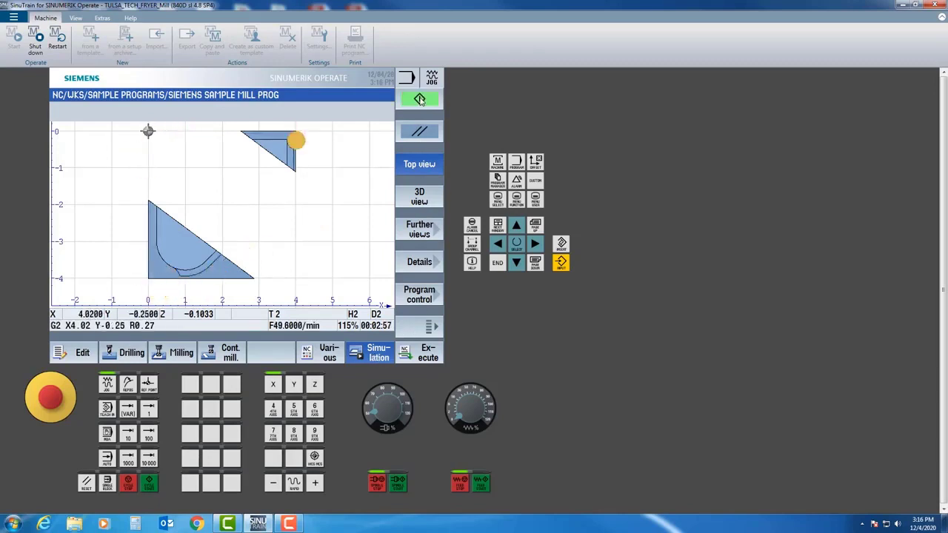
left_click(413, 166)
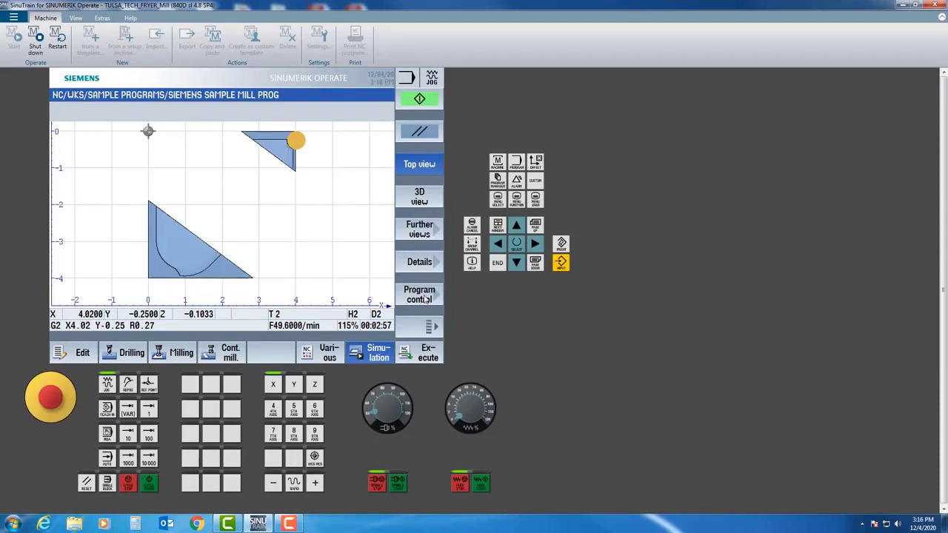
Turn on single block in the simulation's program control and return to the program editor
left_click(419, 297)
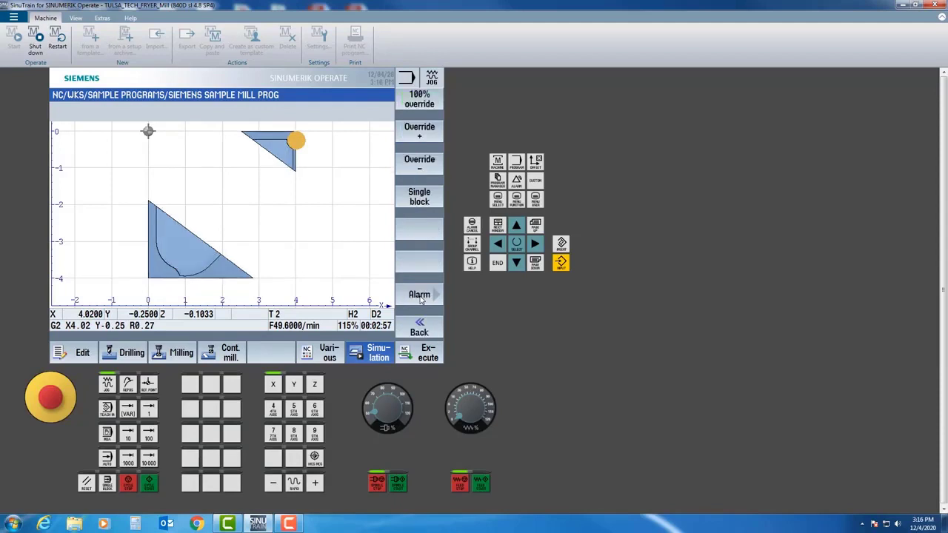
left_click(425, 203)
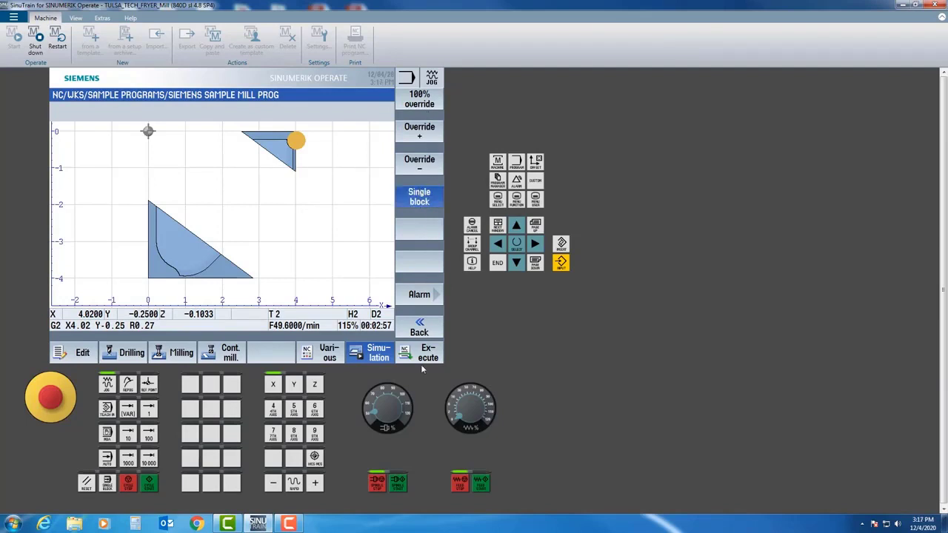
left_click(360, 355)
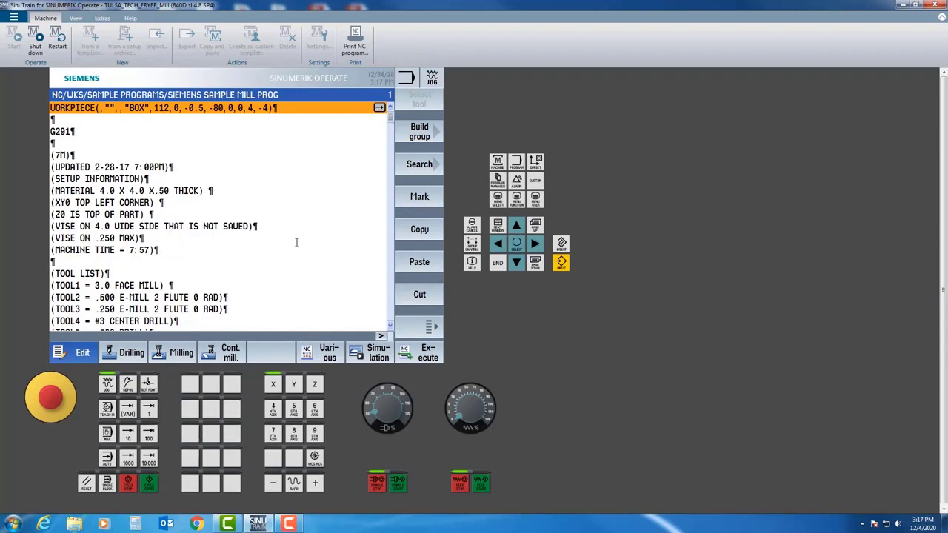
Set the Z value of the active G54 work offset to -10.0
left_click(535, 162)
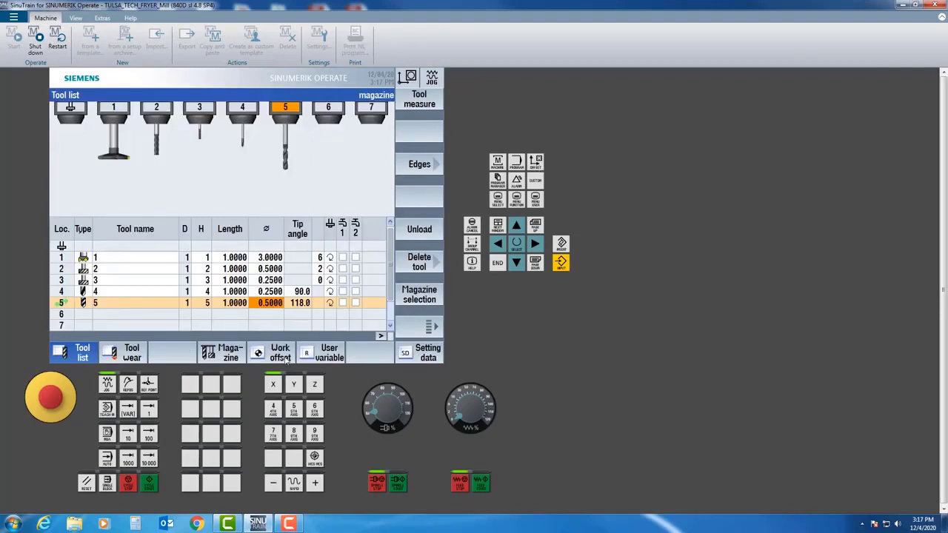
left_click(285, 358)
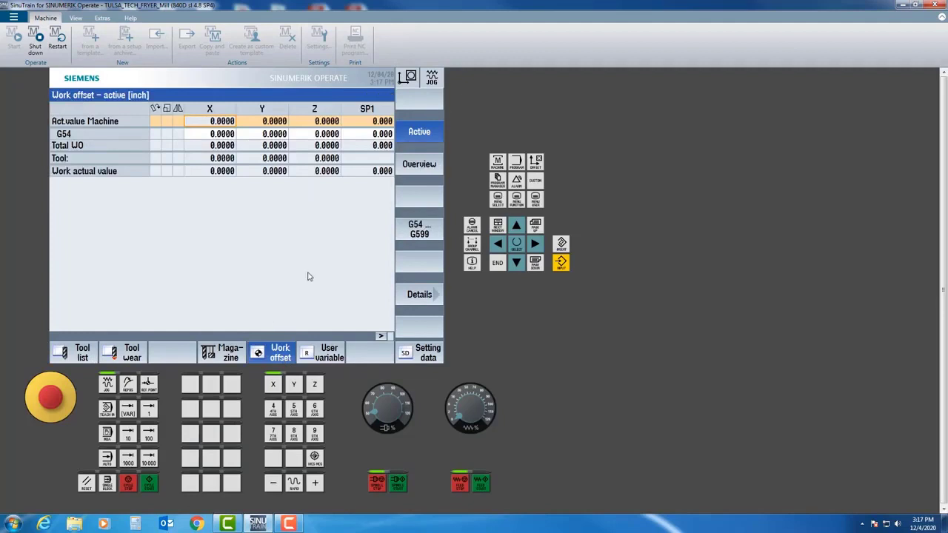
key("Right")
key("Right")
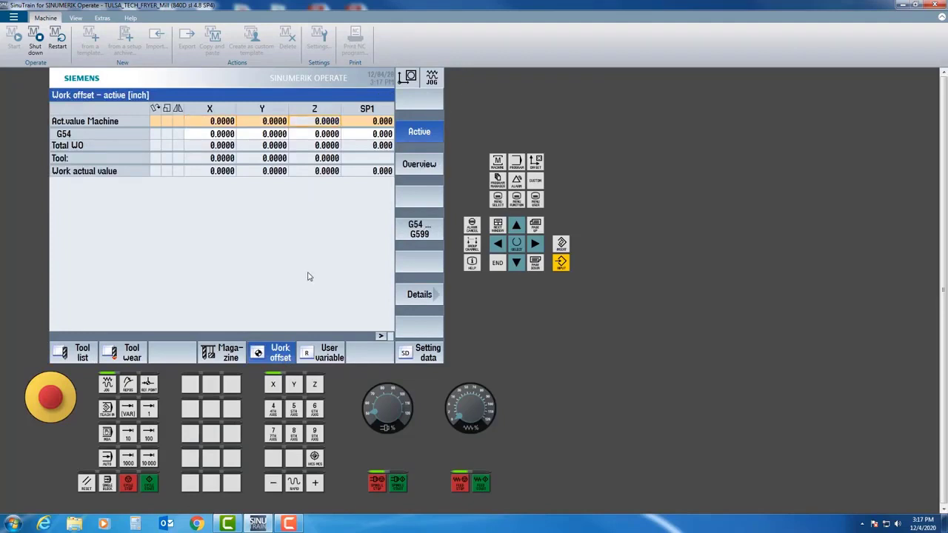
key("Down")
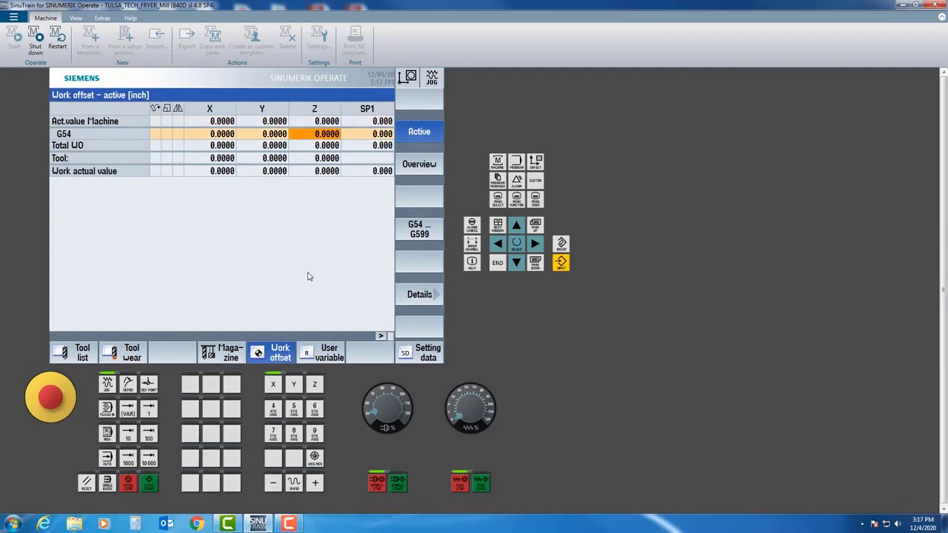
type("-10.")
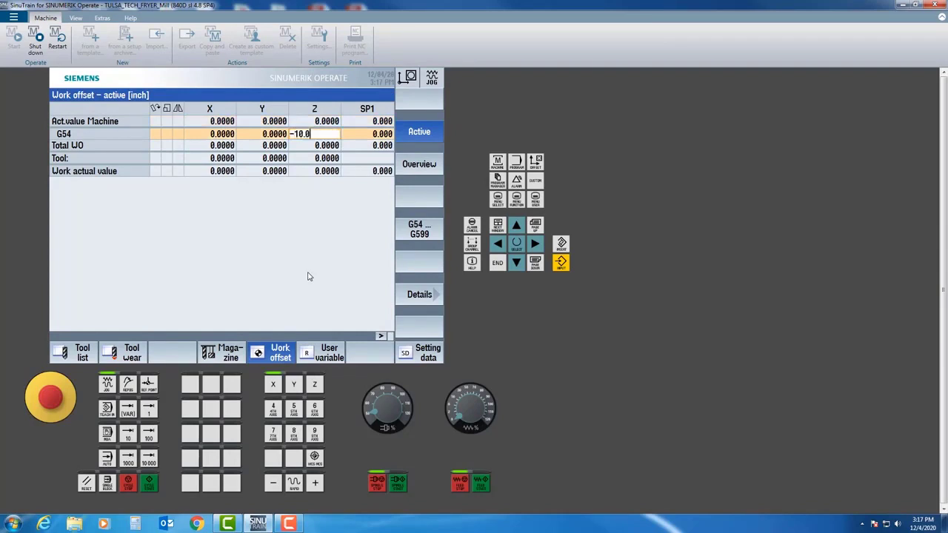
key("Return")
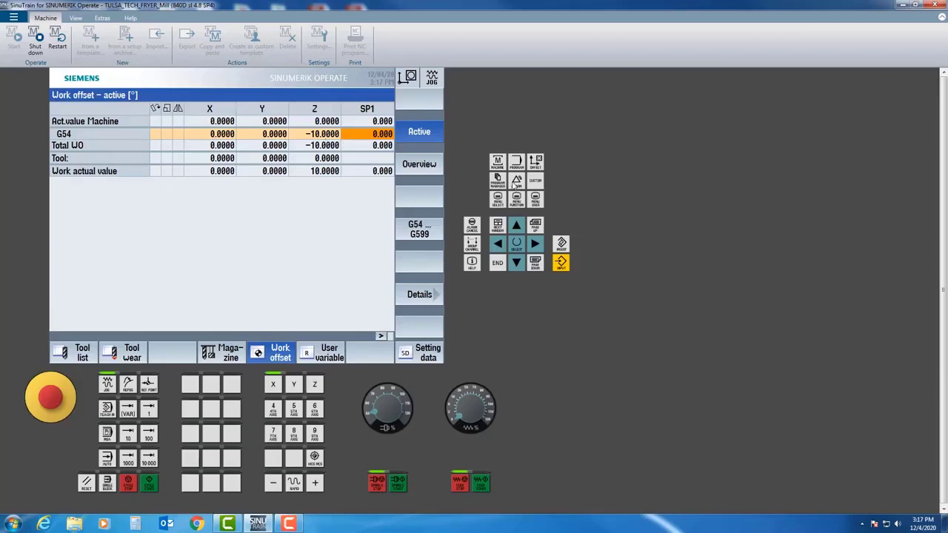
Reopen the SIEMENS SAMPLE MILL PROG program and start its single-block simulation in 3D view
left_click(501, 189)
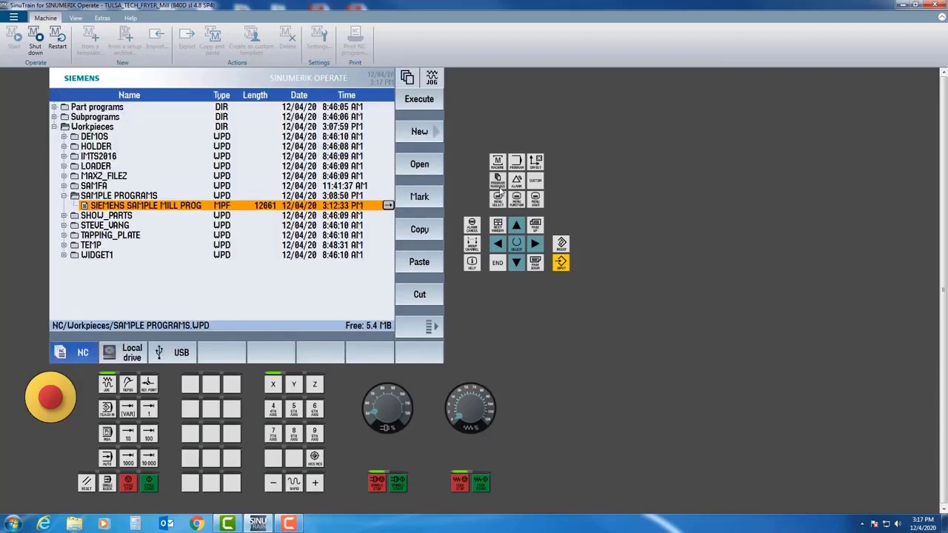
key("Return")
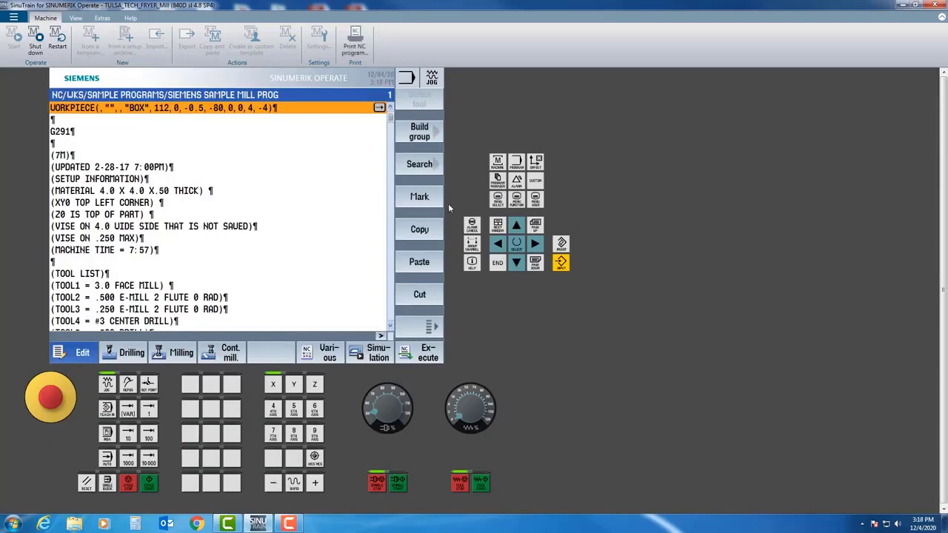
left_click(376, 352)
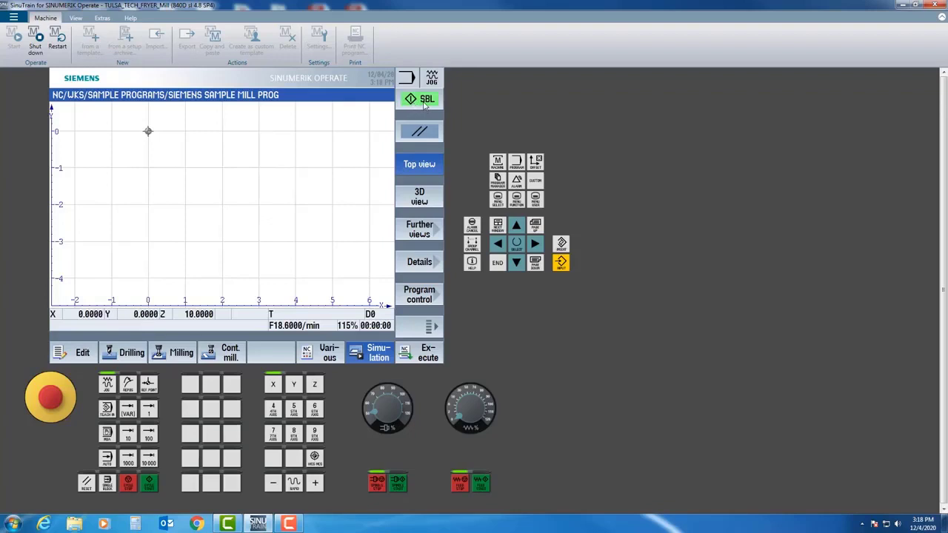
left_click(416, 199)
left_click(422, 99)
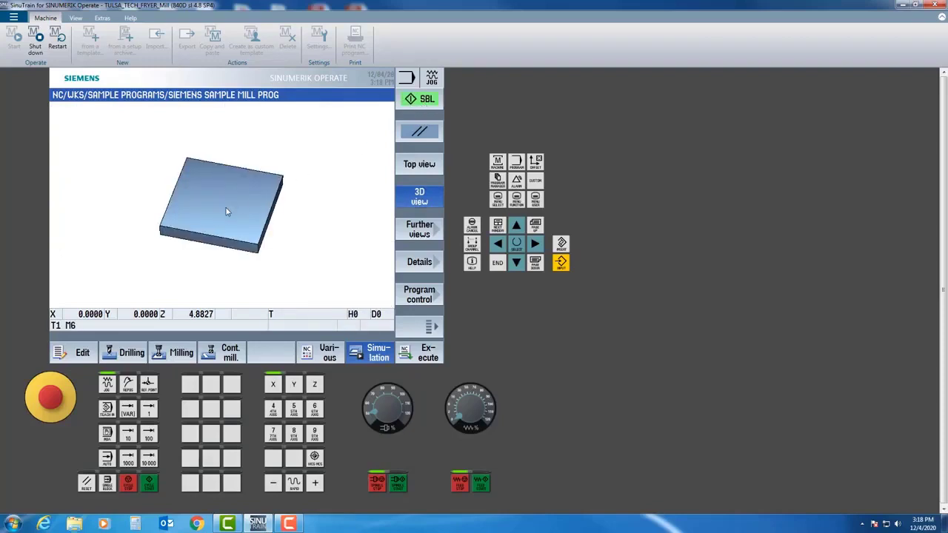
Step the 3D simulation block by block through the tool 1 face milling and into tool 2's first contour cuts
left_click(413, 103)
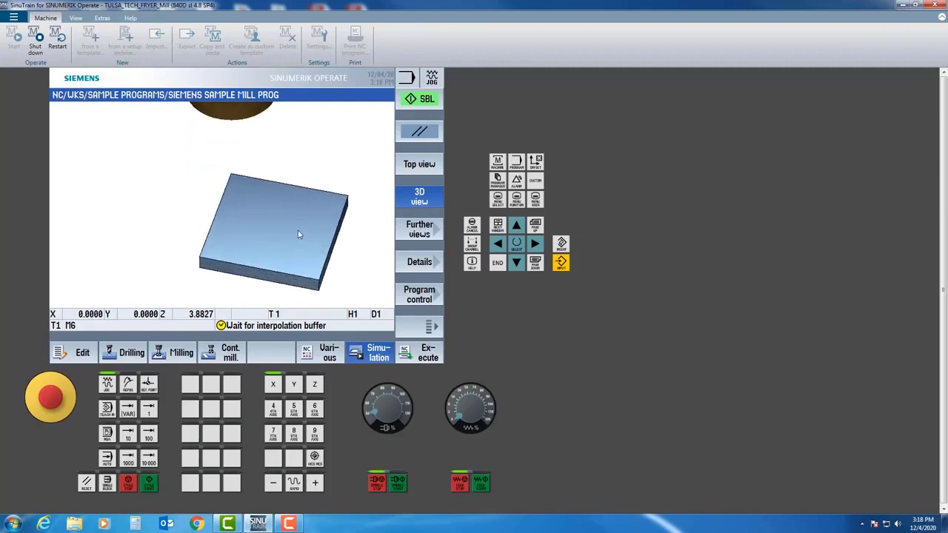
left_click(419, 101)
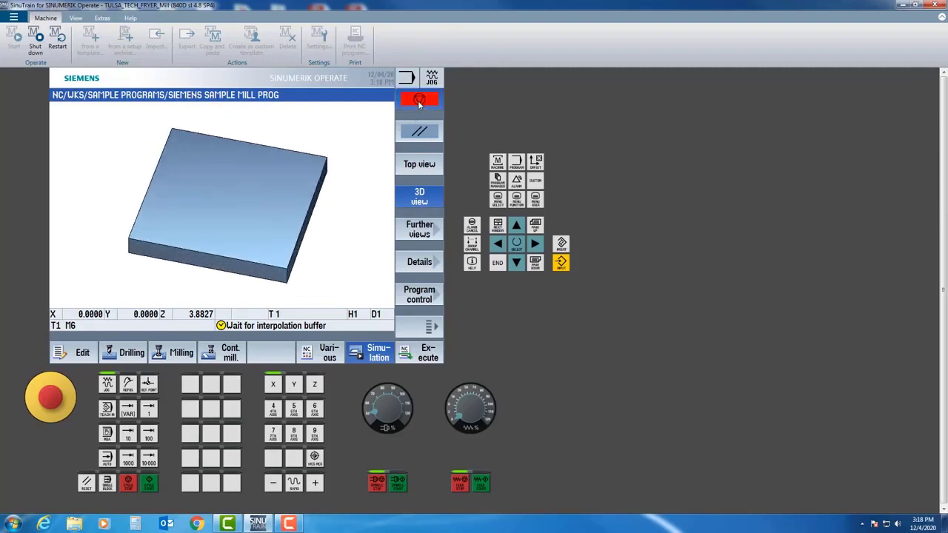
left_click(419, 101)
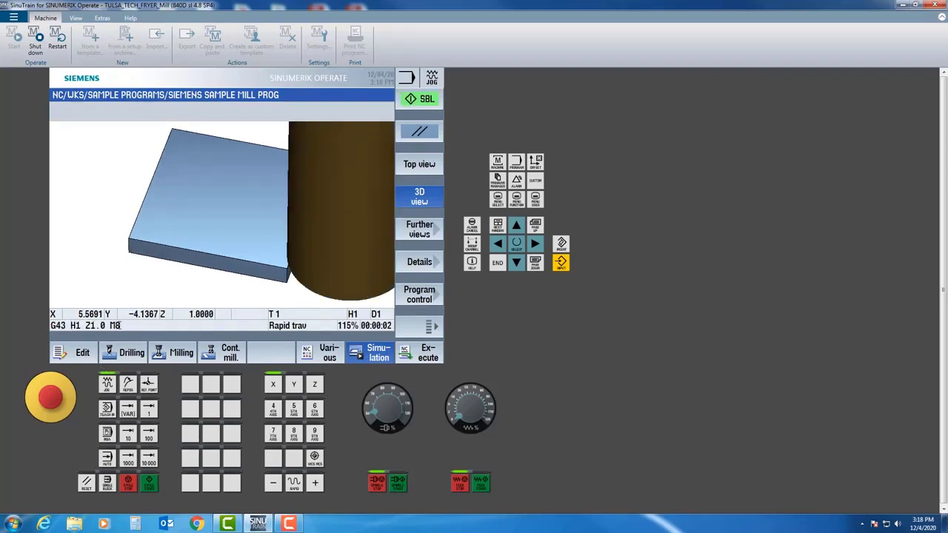
left_click(416, 99)
left_click(416, 99)
left_click(413, 99)
left_click(413, 100)
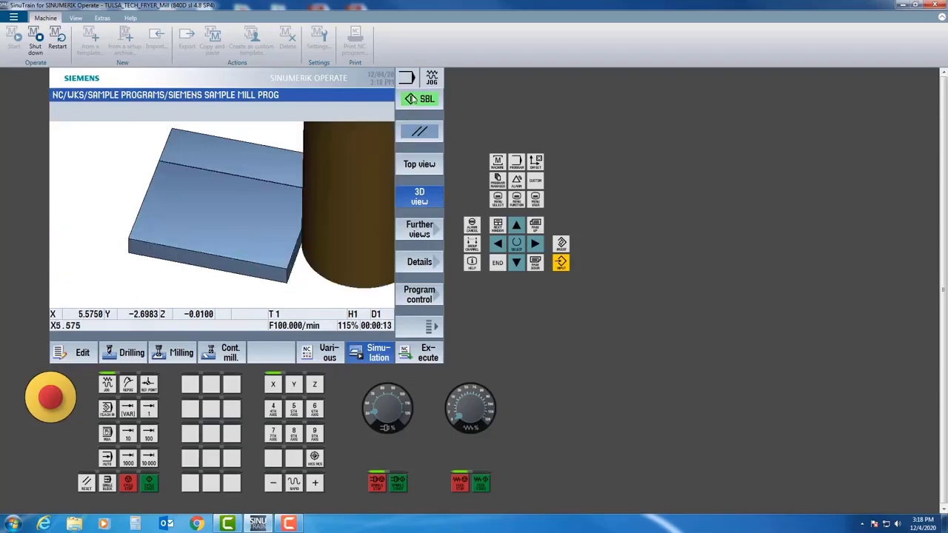
left_click(413, 99)
left_click(413, 99)
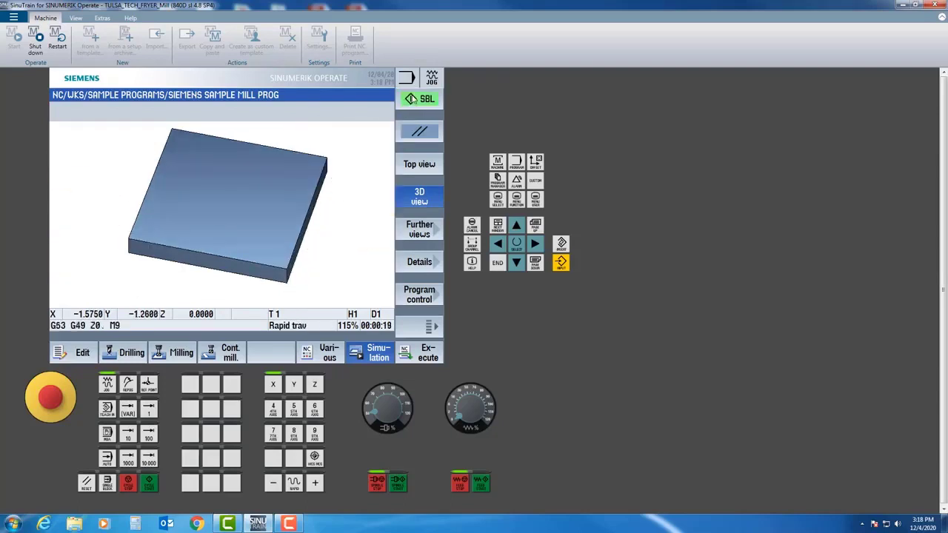
left_click(413, 99)
left_click(412, 99)
left_click(413, 99)
left_click(413, 99)
left_click(414, 100)
left_click(414, 99)
left_click(413, 99)
left_click(413, 99)
left_click(413, 99)
left_click(413, 99)
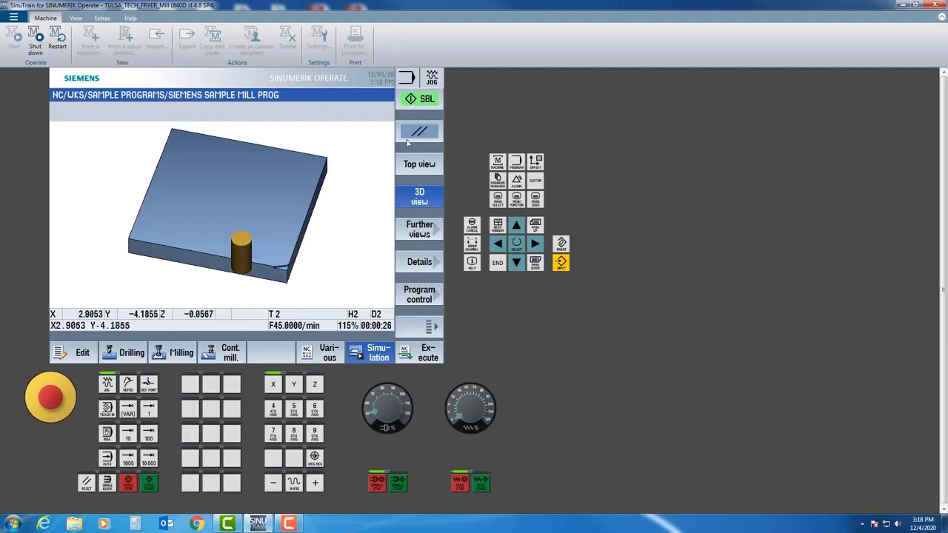
Turn off single block, set the simulation override to 100% and resume the continuous run
left_click(426, 299)
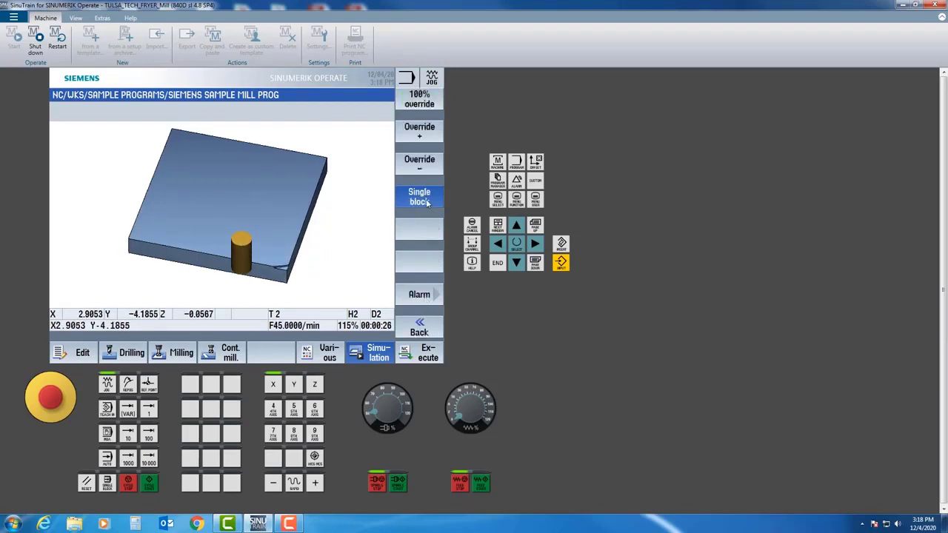
left_click(432, 104)
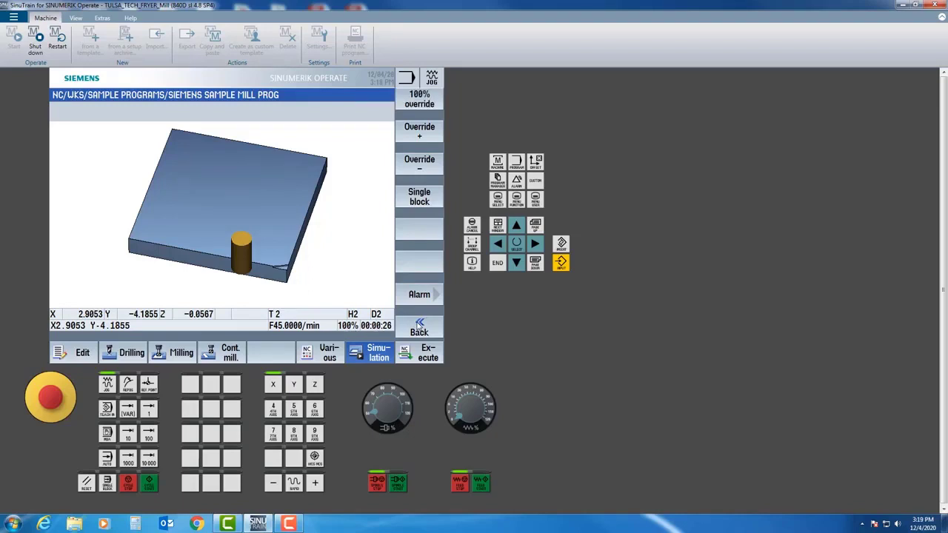
left_click(419, 326)
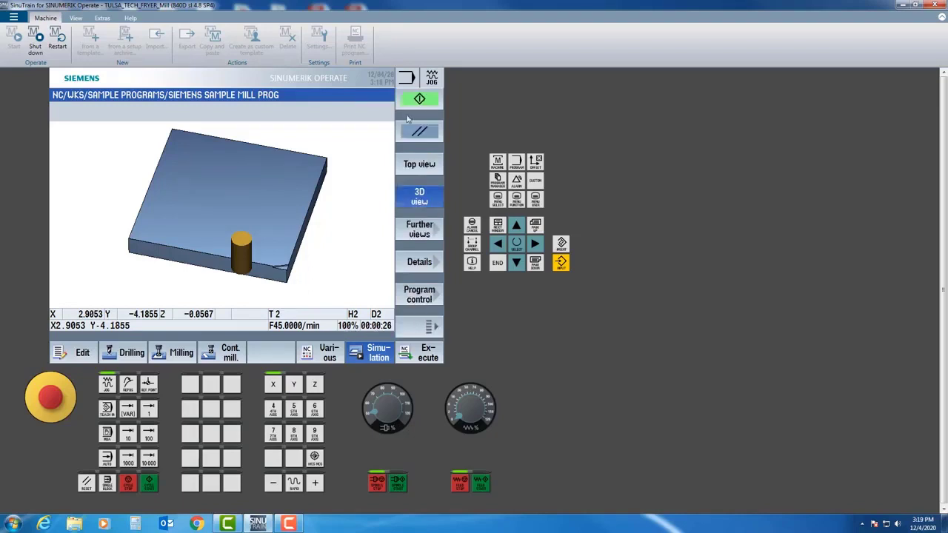
left_click(430, 104)
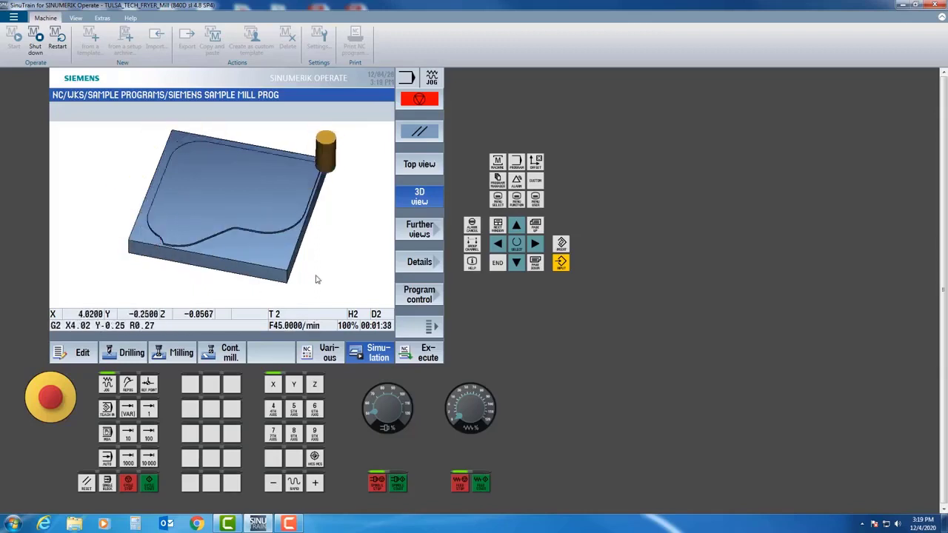
Raise the simulation override to 120% while the program runs
left_click(419, 295)
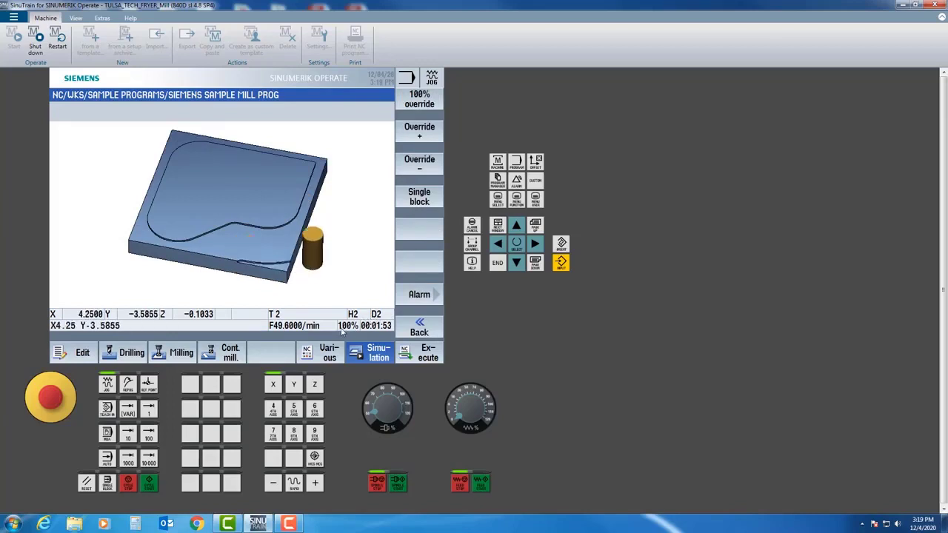
left_click(421, 133)
left_click(420, 133)
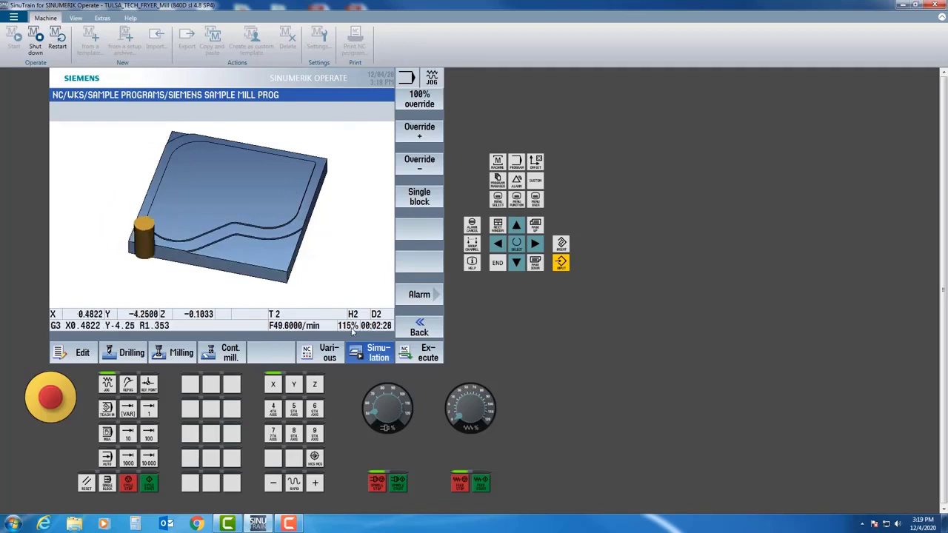
left_click(417, 135)
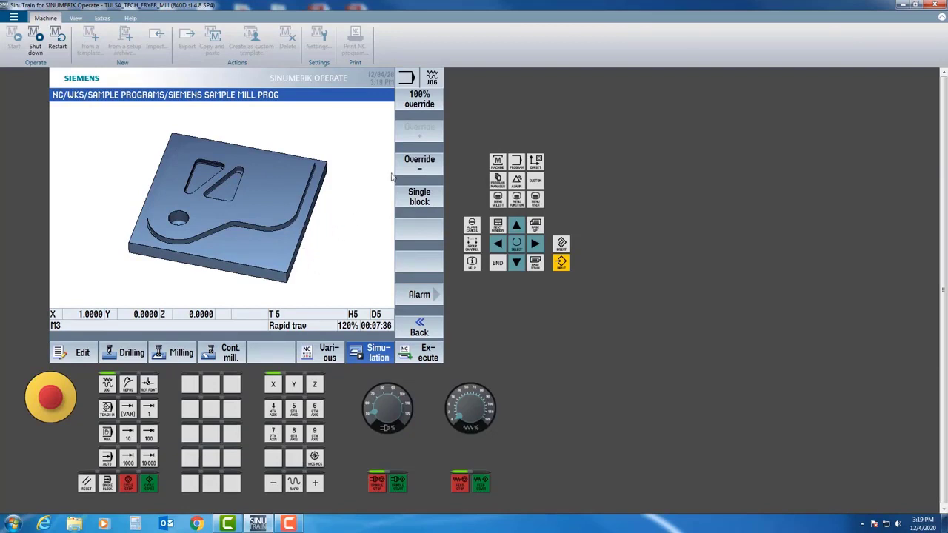
Reset the override to 100% and restart the simulation from the program editor
left_click(419, 99)
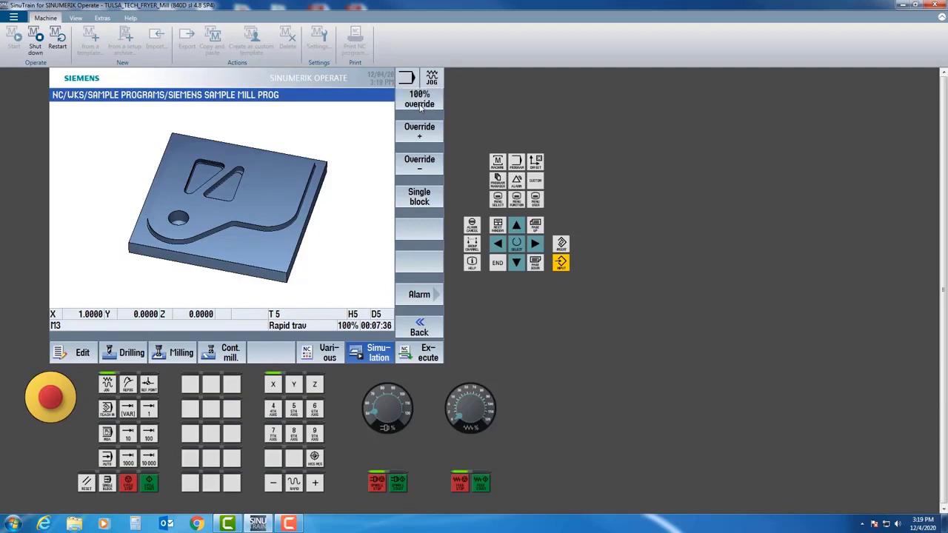
left_click(370, 358)
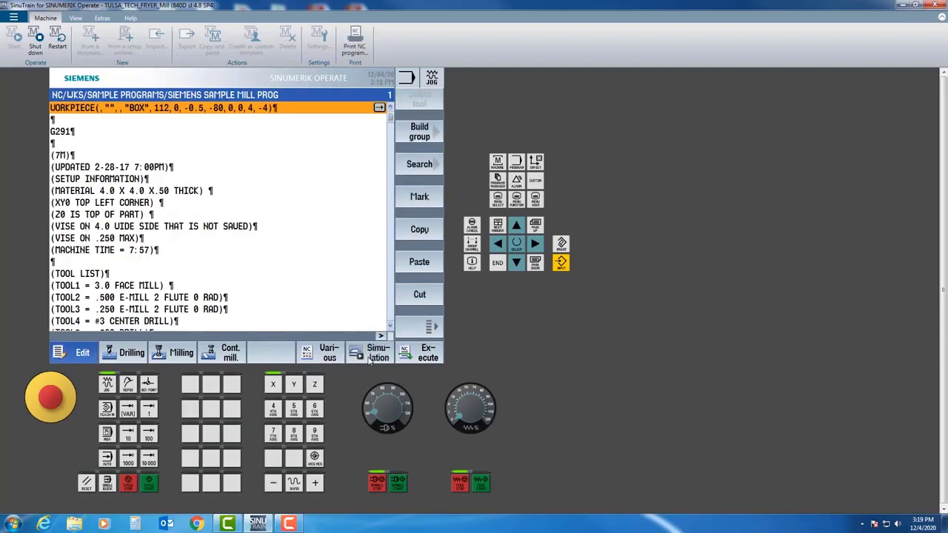
left_click(369, 359)
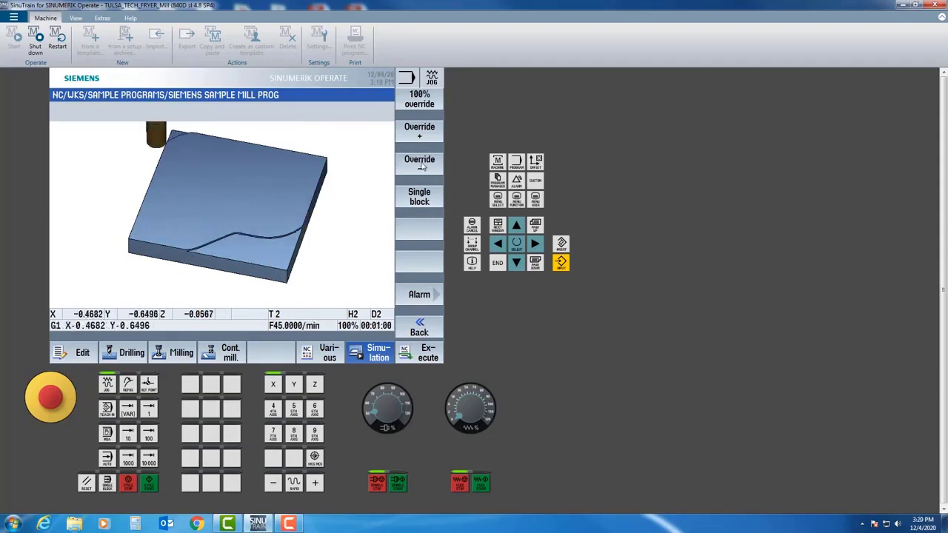
Lower the override of the running simulation to 5%
left_click(420, 164)
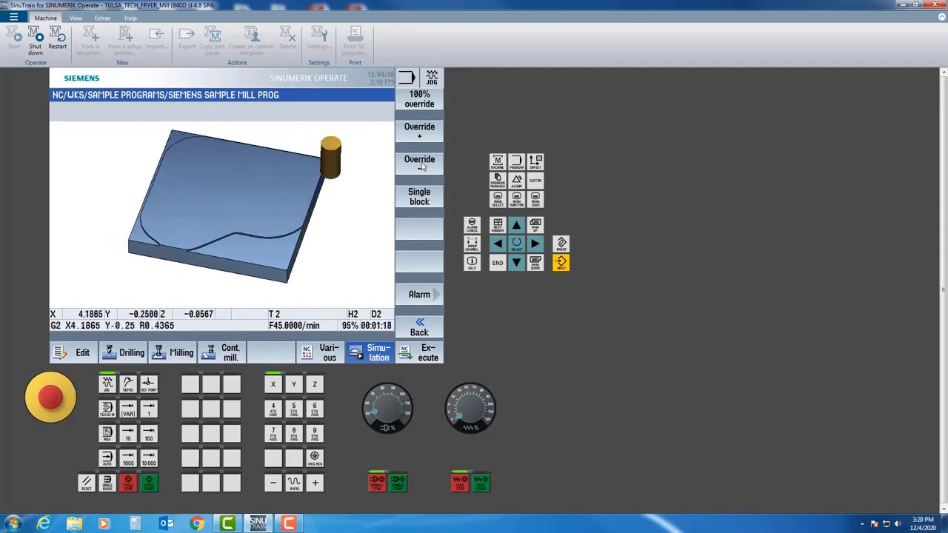
left_click(419, 164)
left_click(420, 164)
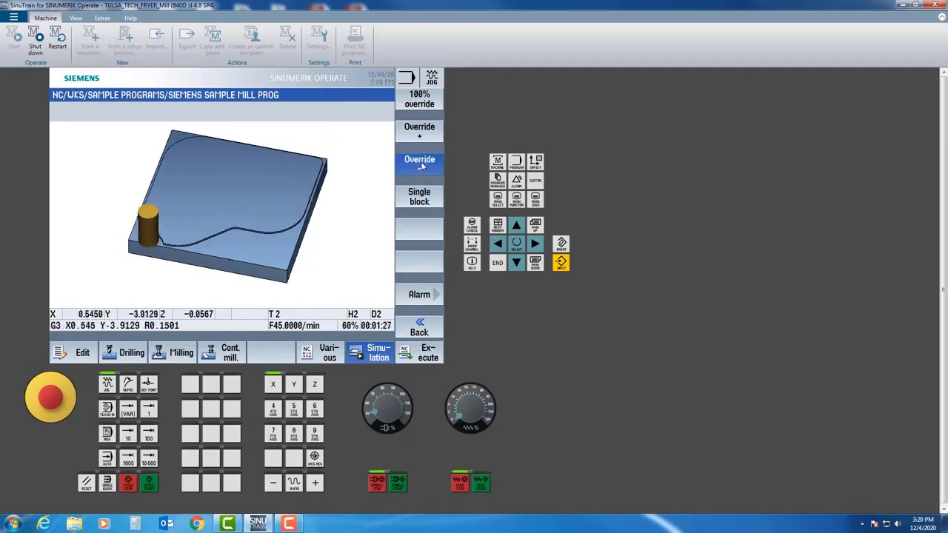
left_click(419, 164)
left_click(419, 164)
left_click(420, 164)
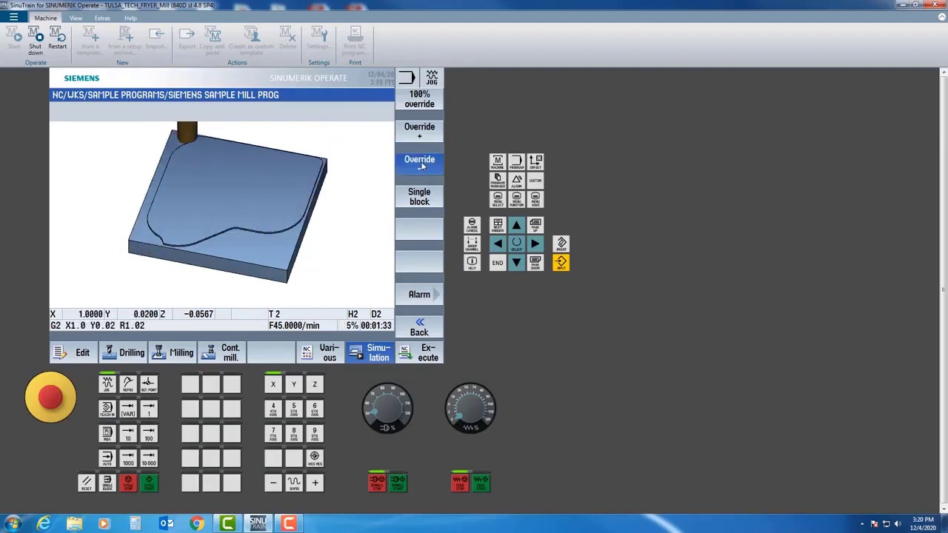
Lower the simulation override to 1% and inspect up close where the tool cuts along the plate's far edge
left_click(420, 164)
left_click(420, 137)
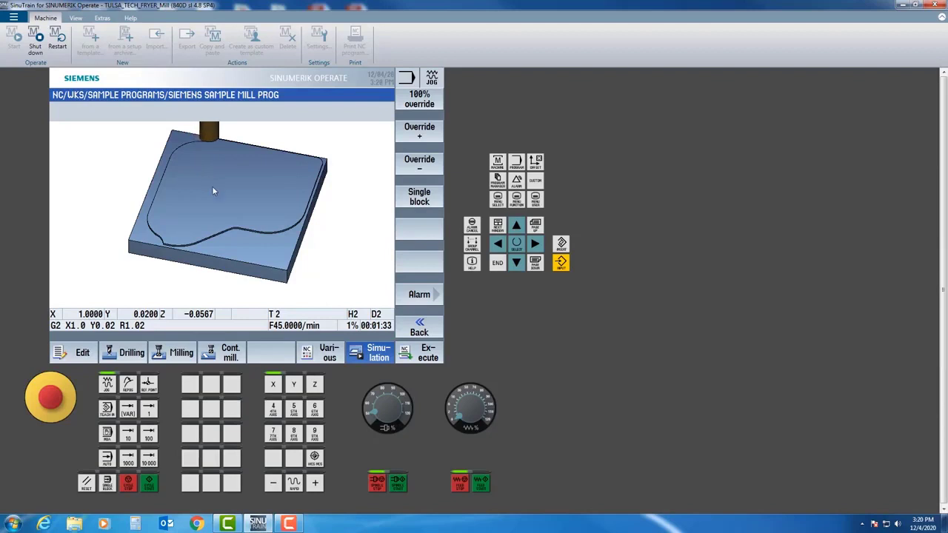
left_click_drag(229, 182, 226, 193)
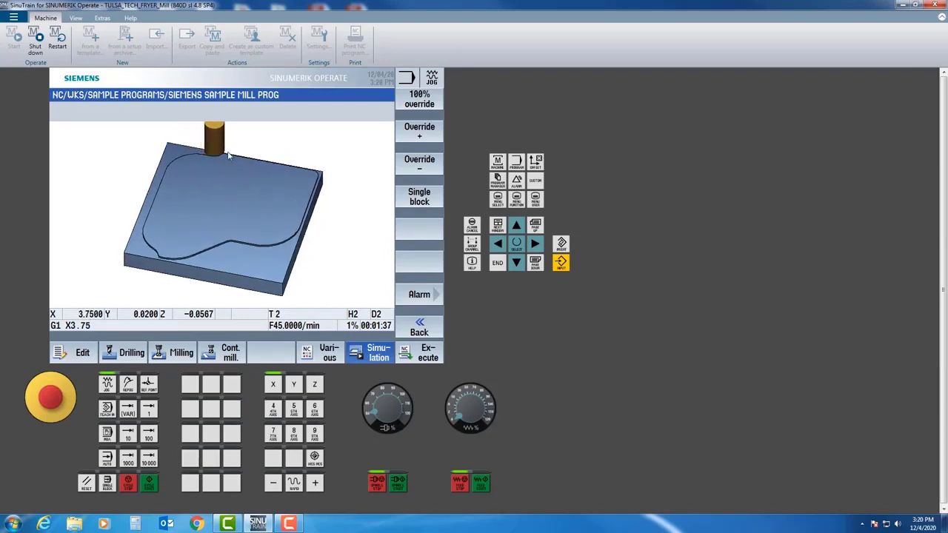
scroll(227, 153, "up", 5)
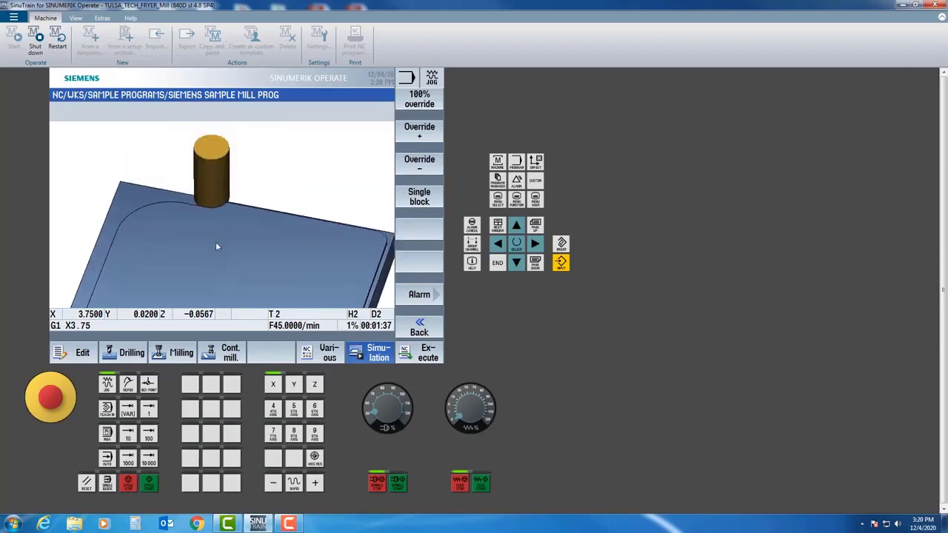
scroll(222, 246, "up", 5)
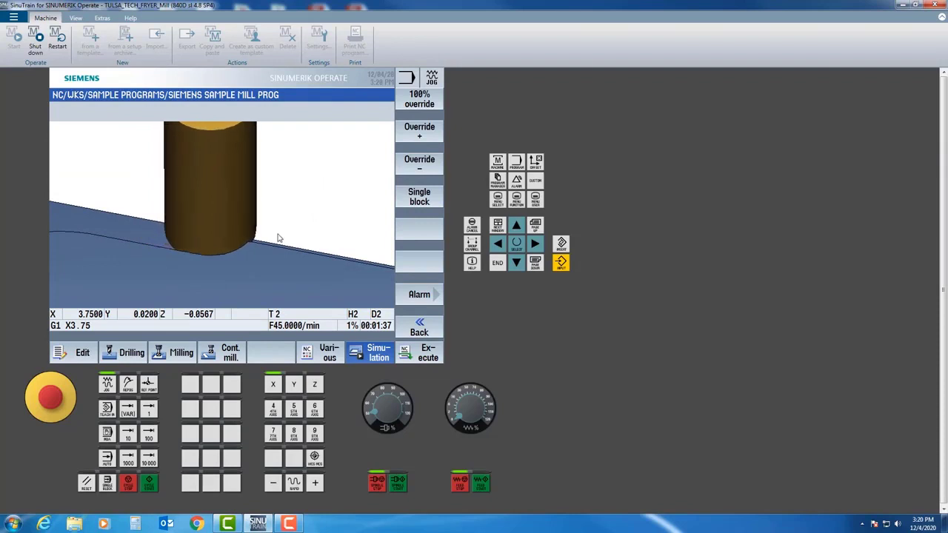
scroll(277, 238, "down", 6)
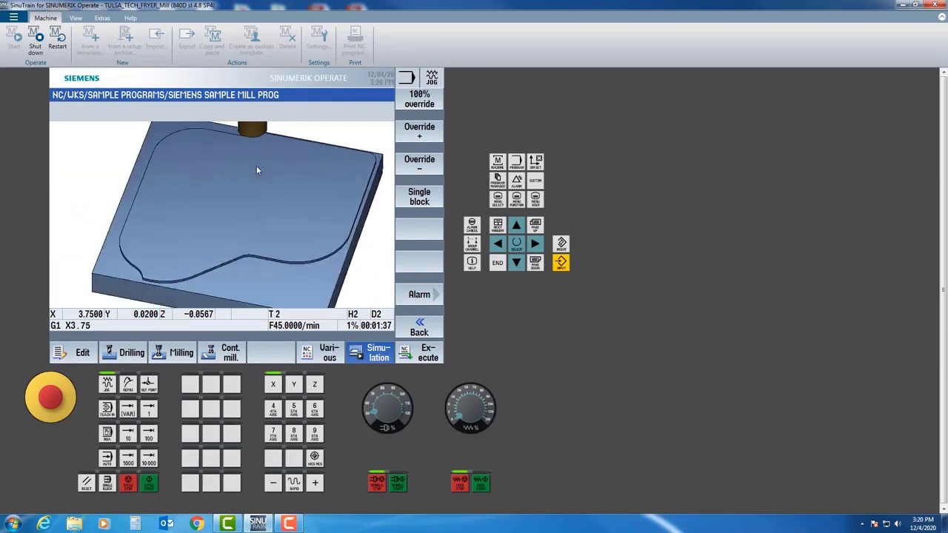
scroll(258, 173, "down", 2)
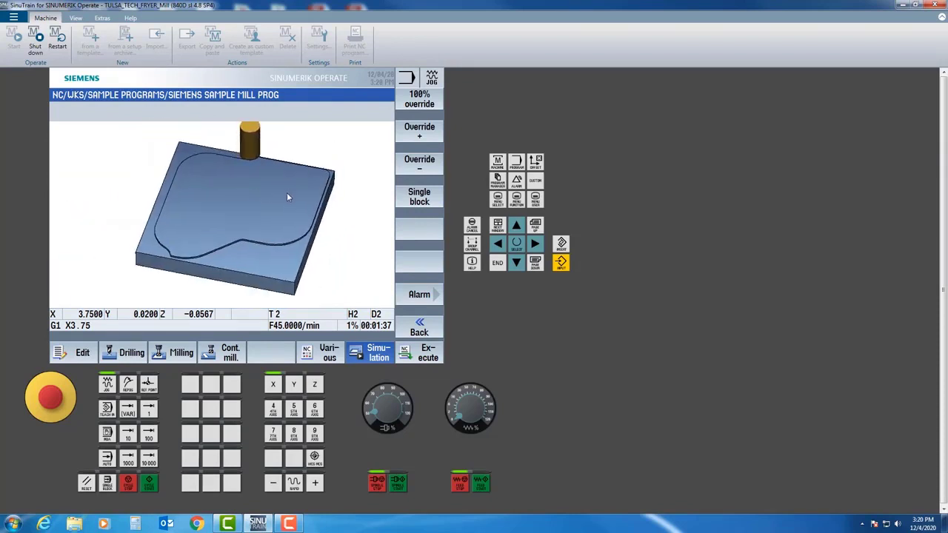
Reset the simulation override to 100%, then raise it to 115% while the program runs
left_click(412, 108)
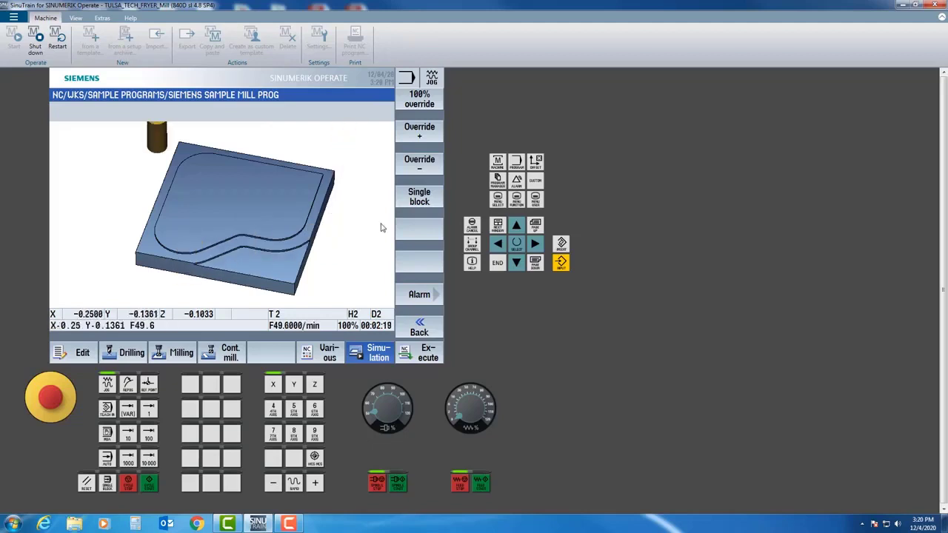
left_click(419, 131)
left_click(419, 131)
left_click(419, 130)
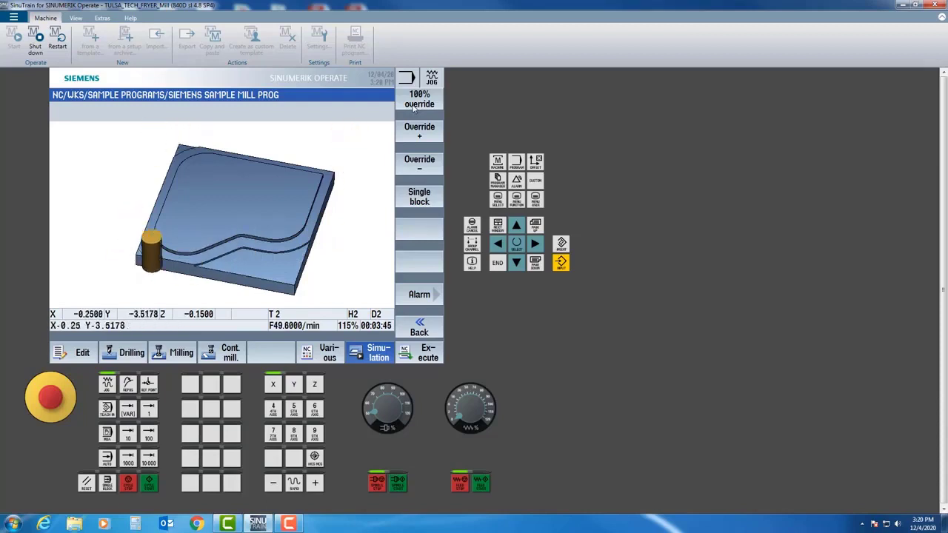
Return the override to 100%, lower it to 95% and pause the simulation during the pocket milling
left_click(420, 100)
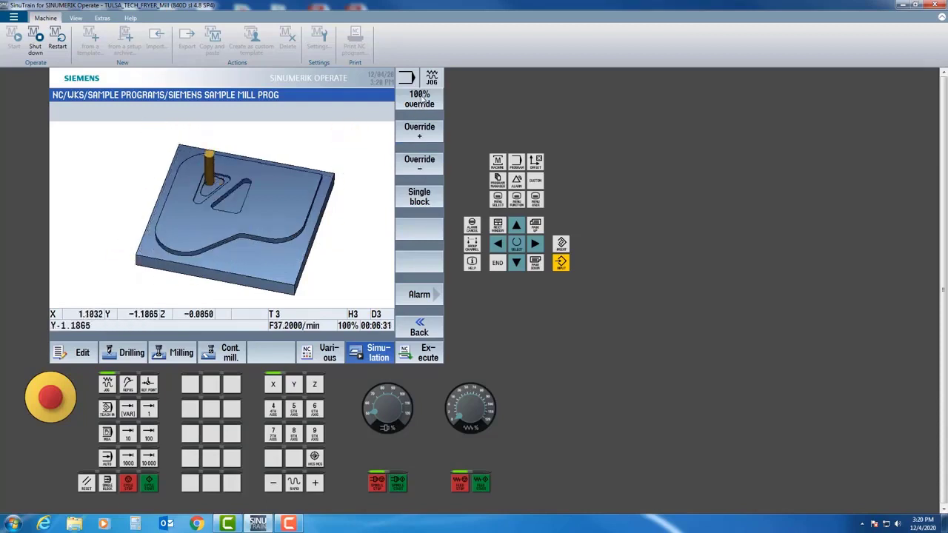
left_click(419, 163)
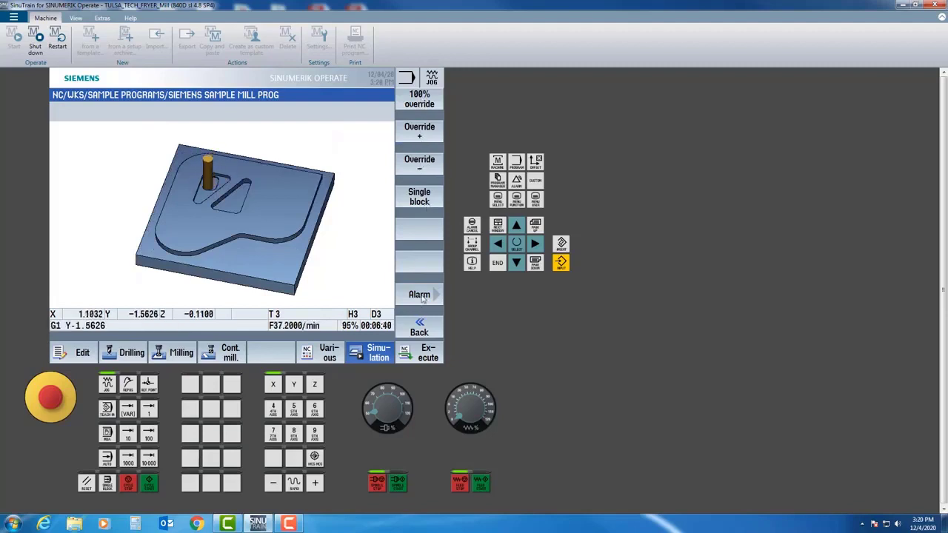
left_click(419, 327)
left_click(419, 101)
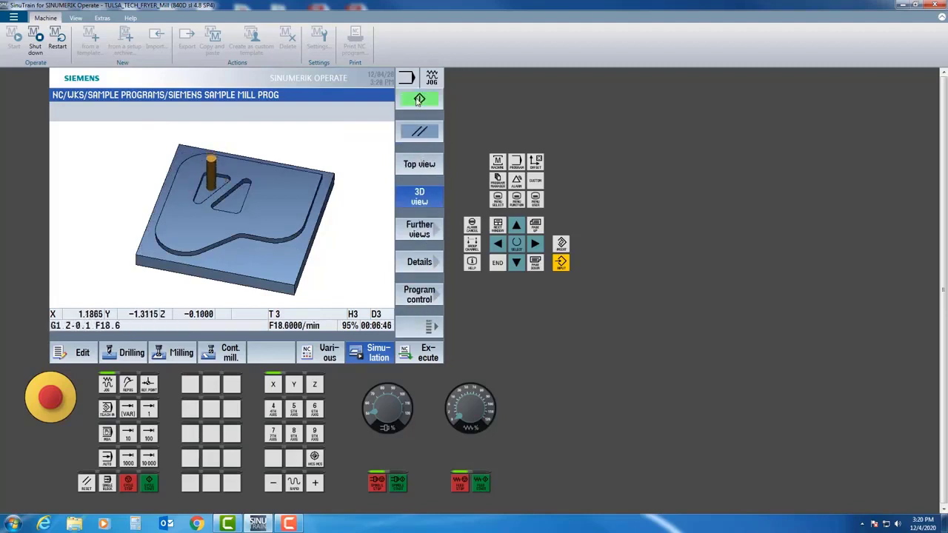
Turn on single block for the paused simulation and step the program forward
left_click(418, 320)
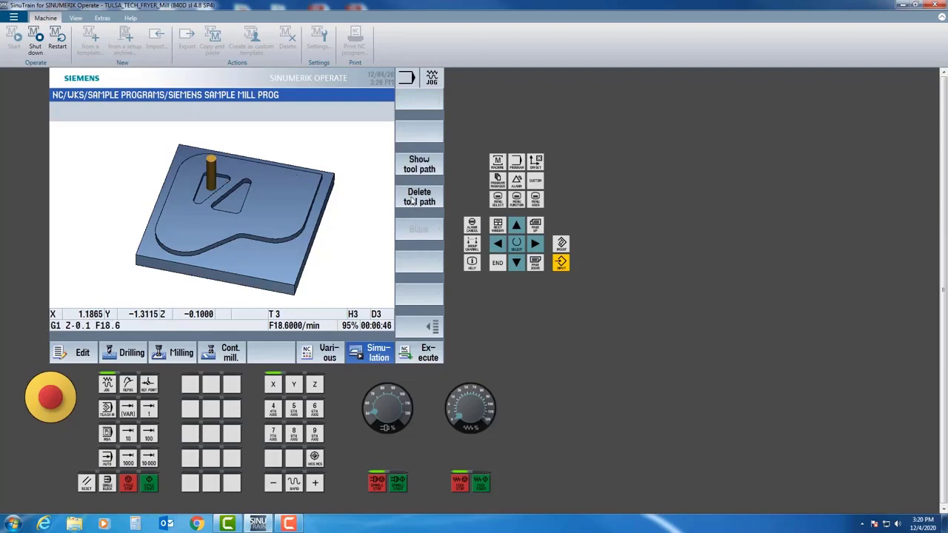
left_click(425, 323)
left_click(419, 295)
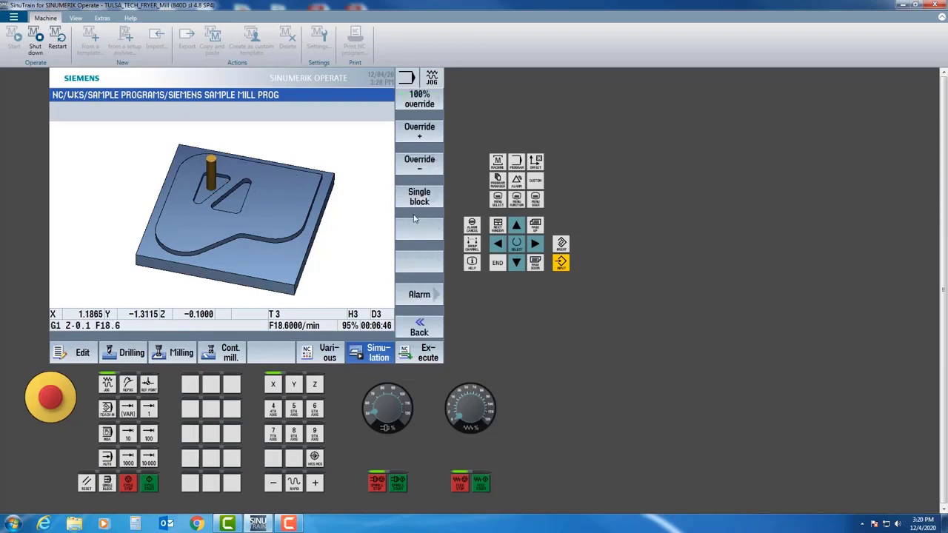
left_click(419, 327)
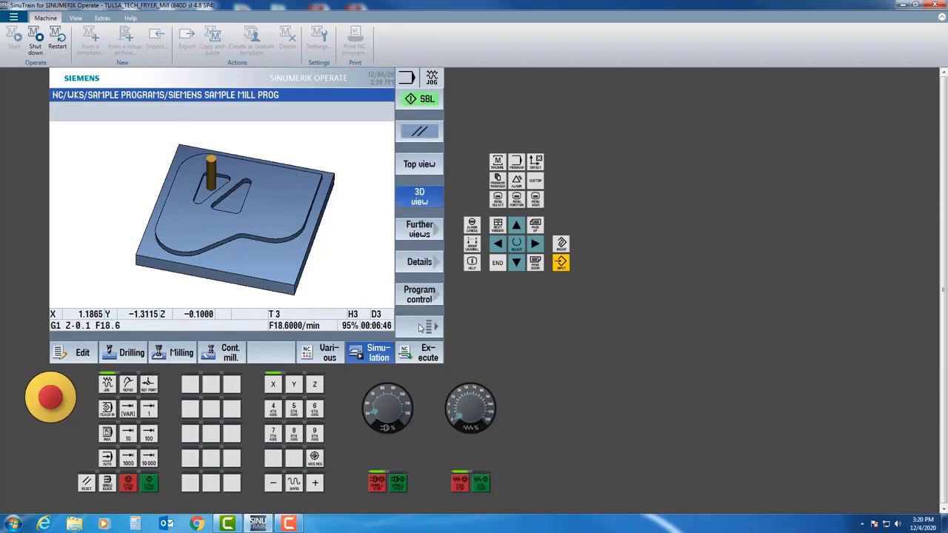
left_click(423, 102)
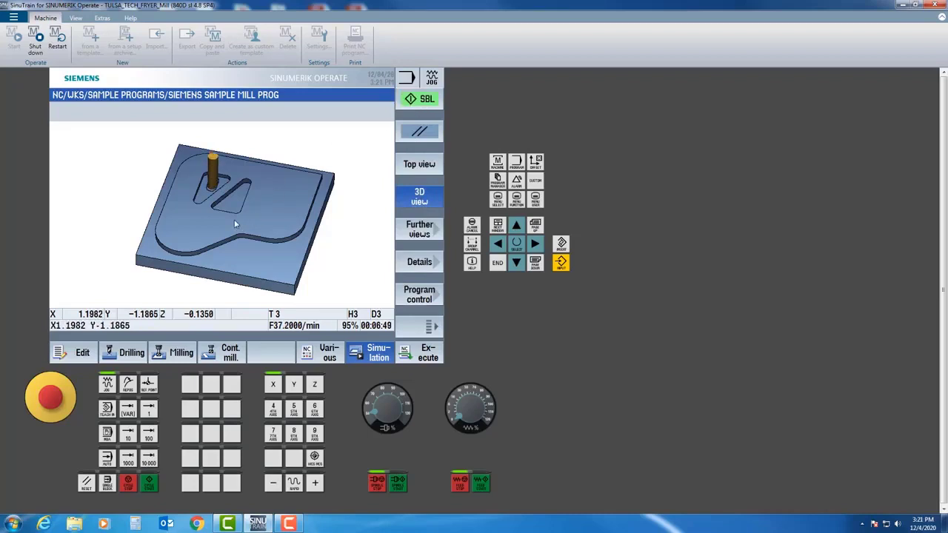
Check the available side views, try zooming the 3D view out and in, and fit it with Autozoom
left_click(419, 229)
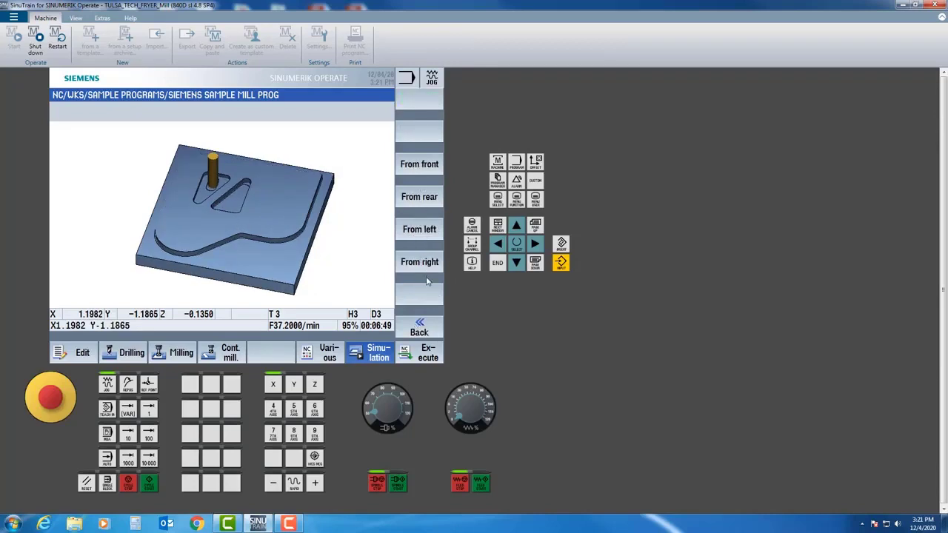
left_click(420, 331)
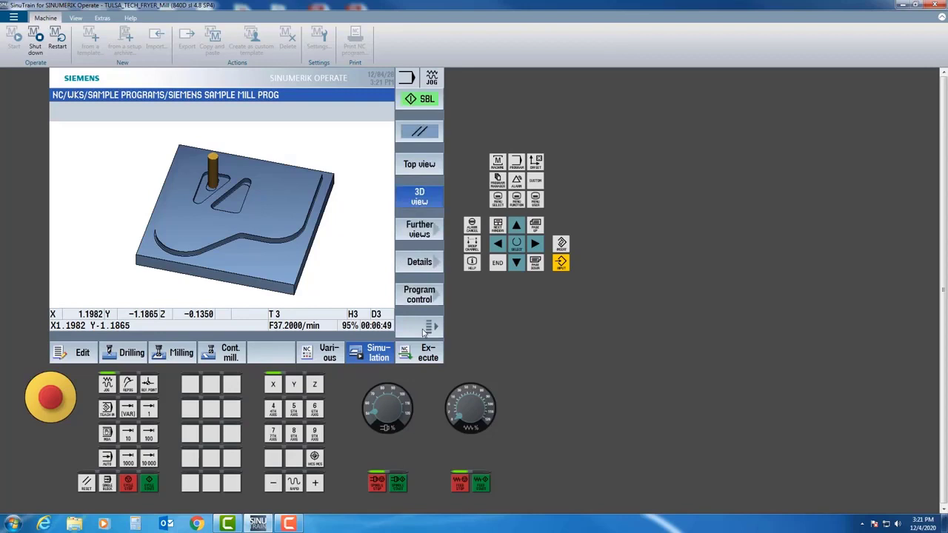
left_click(420, 263)
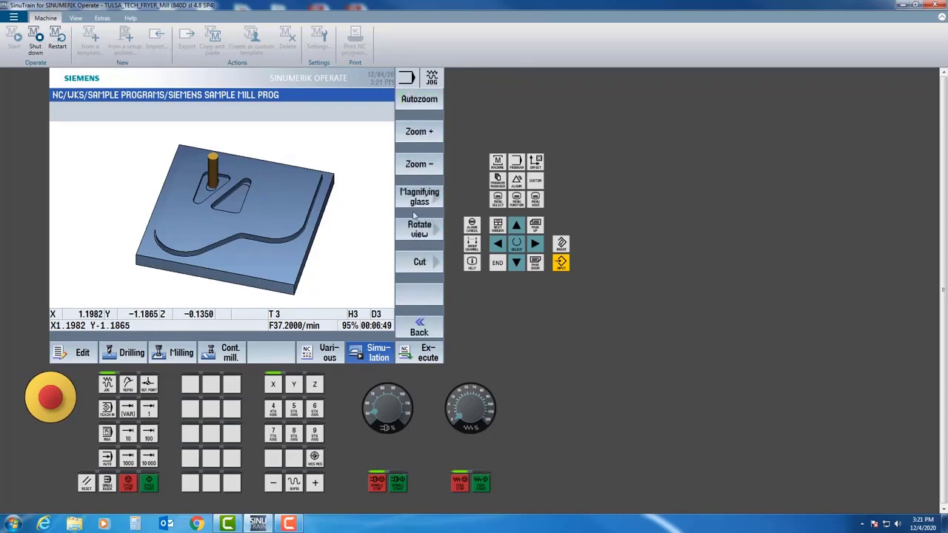
left_click(419, 164)
left_click(420, 142)
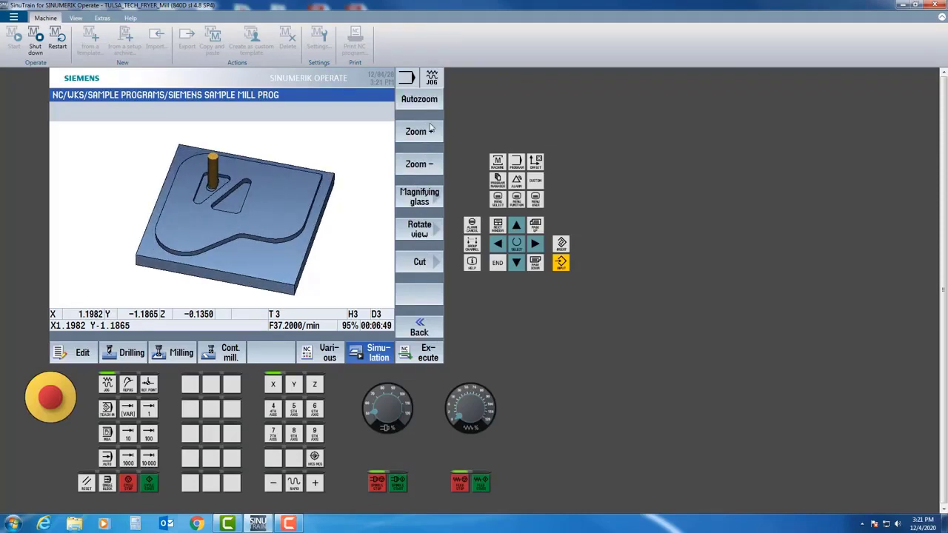
left_click(420, 102)
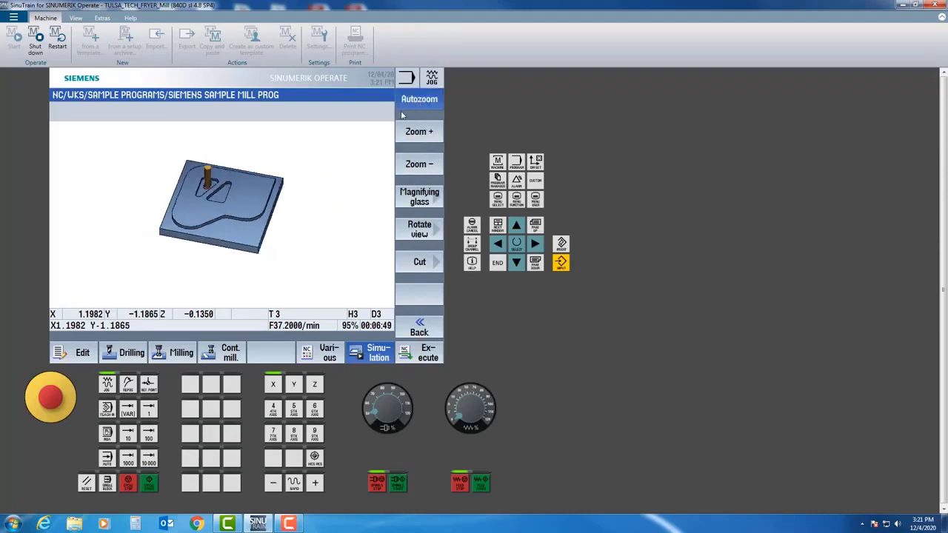
Tilt and rotate the 3D view of the part, then restore the default view with Autozoom
left_click(420, 230)
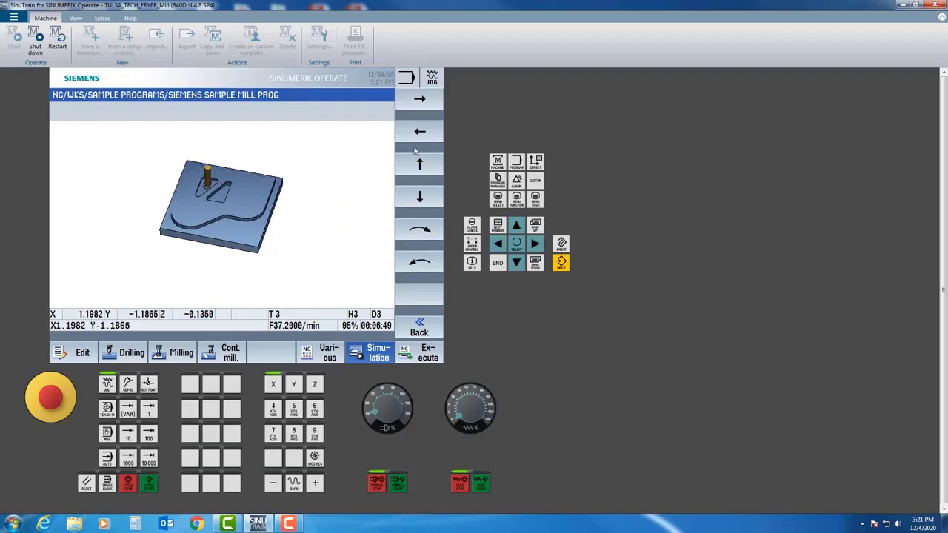
left_click(419, 165)
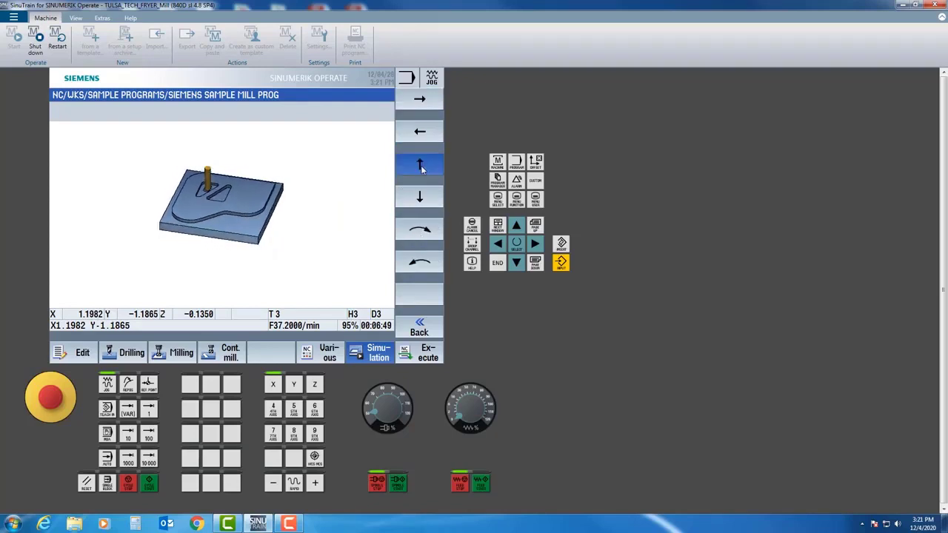
left_click(419, 231)
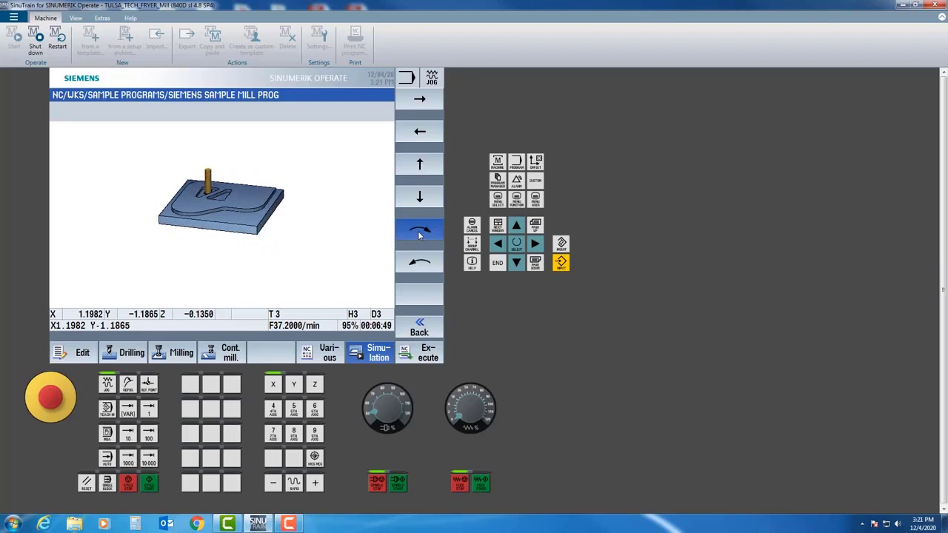
left_click(420, 259)
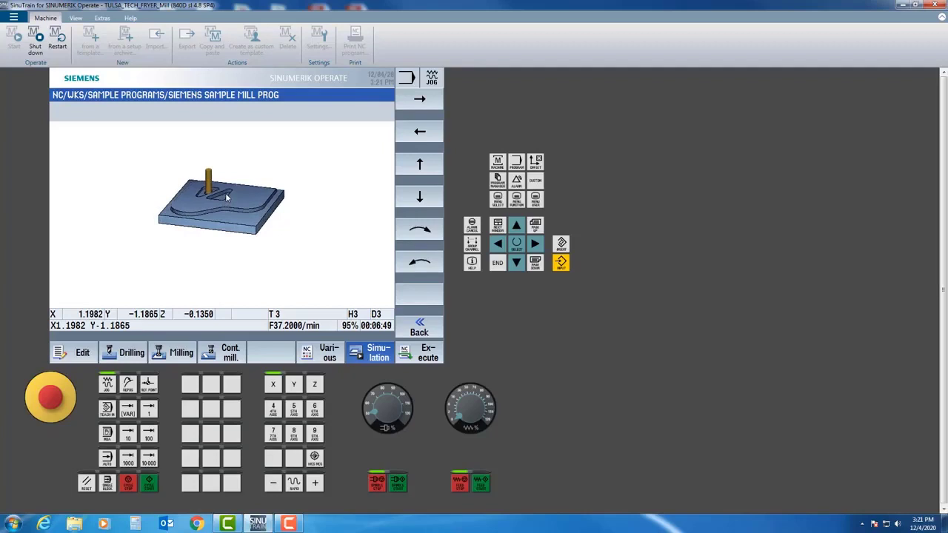
mouse_move(225, 193)
left_mouse_down()
mouse_move(262, 198)
mouse_move(227, 197)
left_mouse_up()
left_click(408, 324)
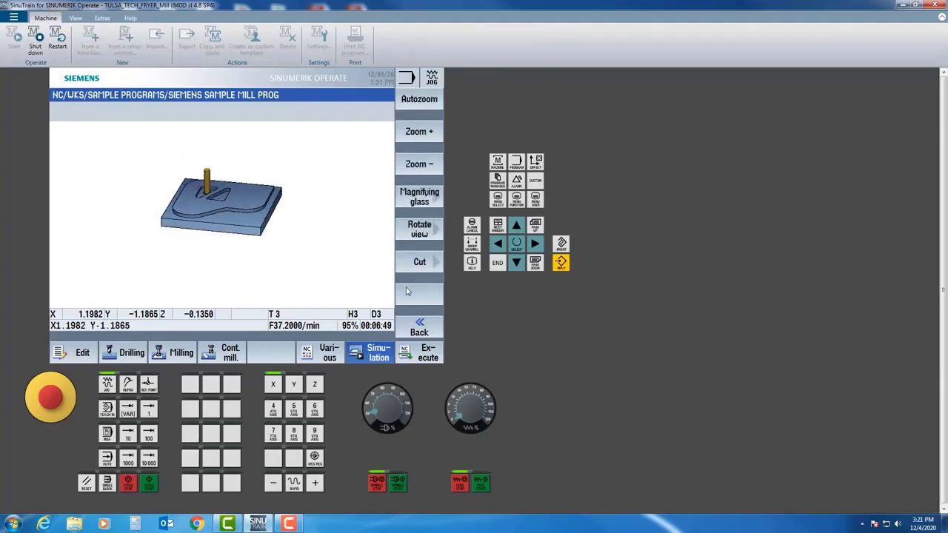
left_click(407, 102)
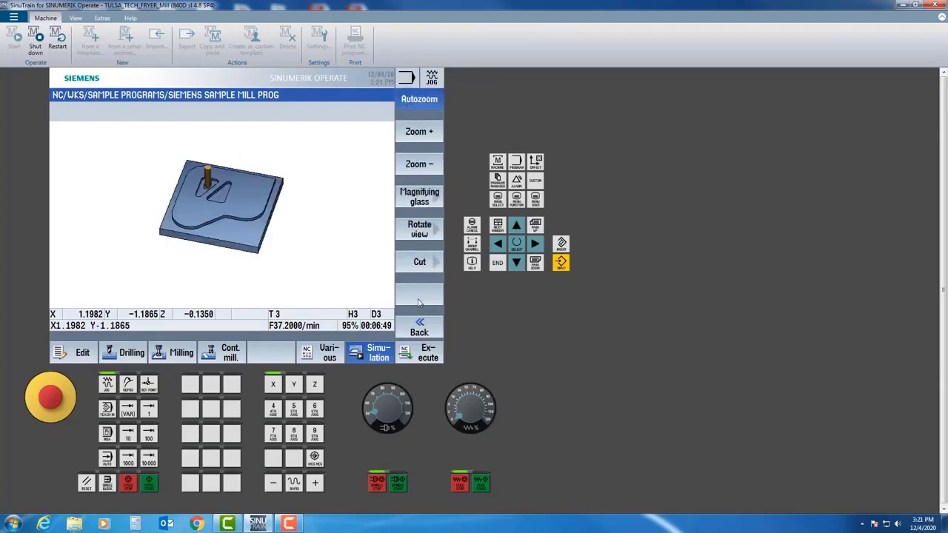
Set the simulation override to 100% and run the next block in single block mode
left_click(427, 327)
left_click(420, 295)
left_click(427, 103)
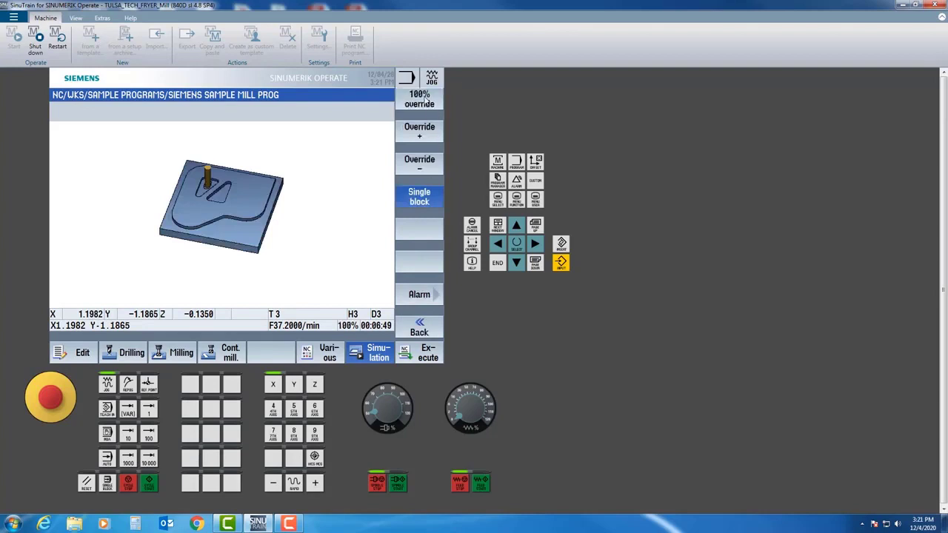
left_click(412, 332)
left_click(418, 102)
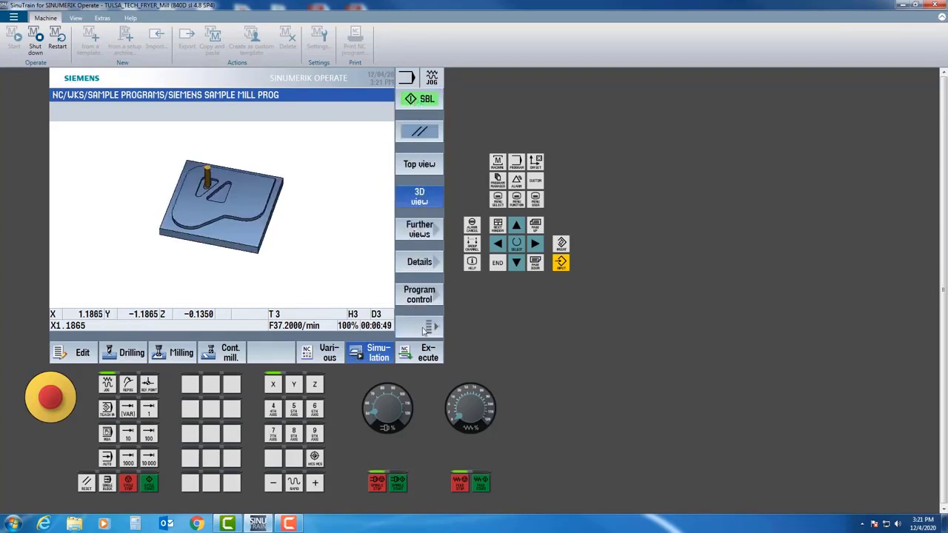
Turn off single block and let the simulation run continuously
left_click(420, 296)
left_click(426, 203)
left_click(419, 328)
Examine the pockets, hole and outer contour of the simulated part from several angles up to the program's end
left_click_drag(259, 176, 227, 199)
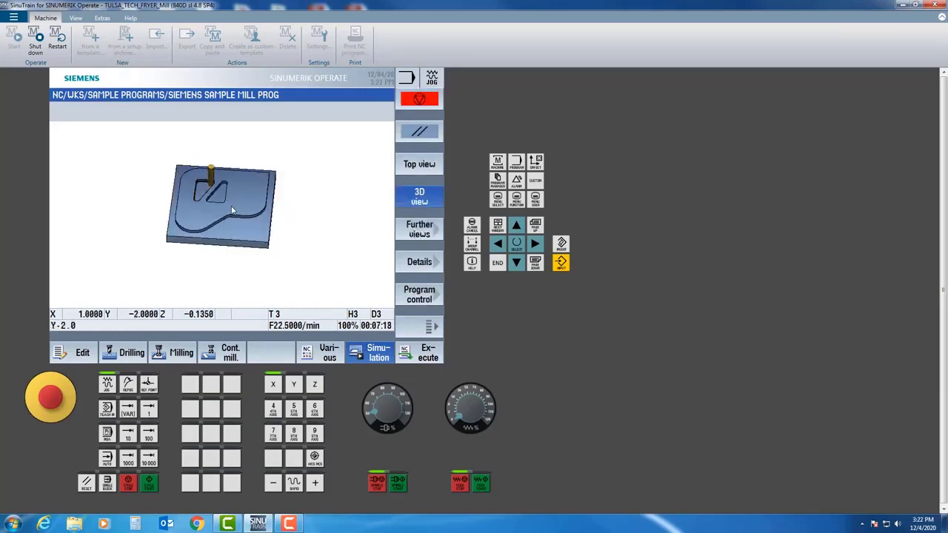
scroll(232, 211, "up", 2)
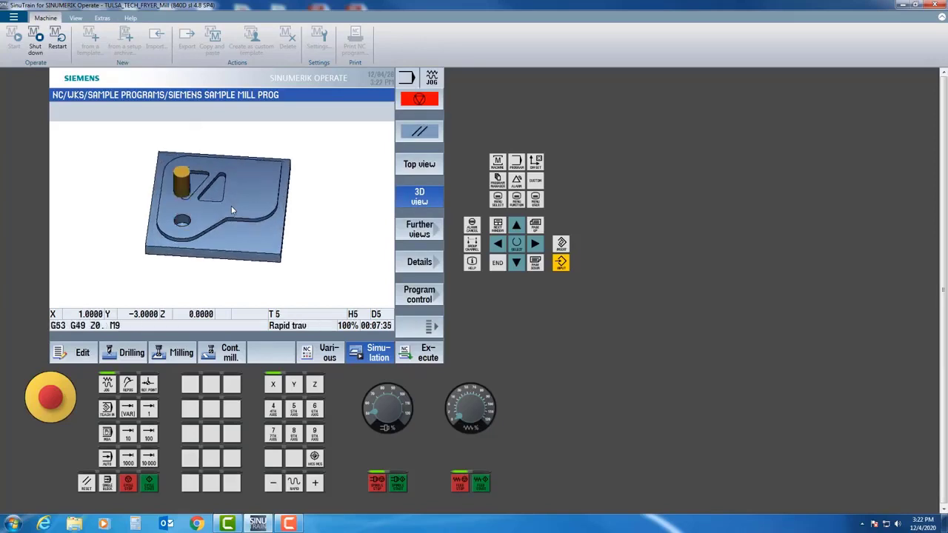
scroll(232, 211, "up", 3)
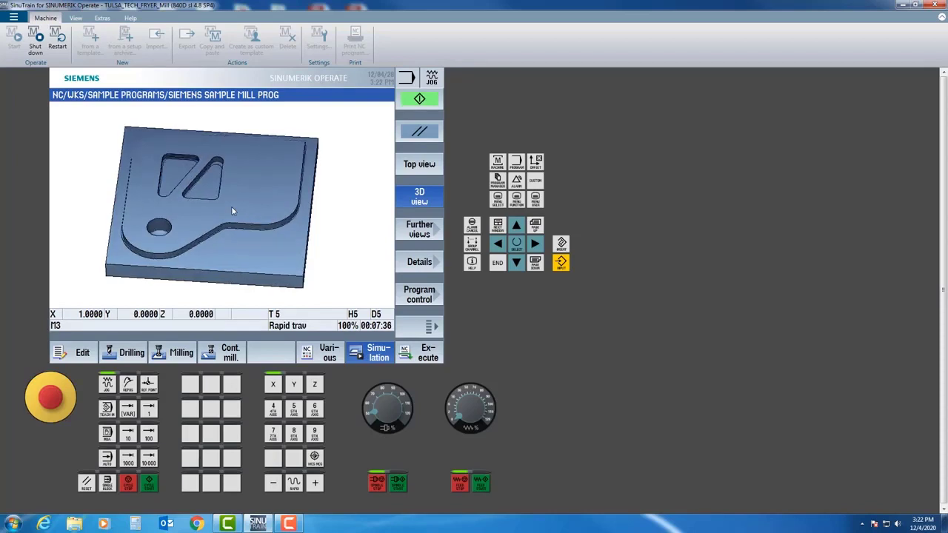
mouse_move(195, 167)
left_mouse_down()
mouse_move(193, 155)
mouse_move(180, 194)
mouse_move(183, 151)
mouse_move(193, 180)
mouse_move(191, 172)
left_mouse_up()
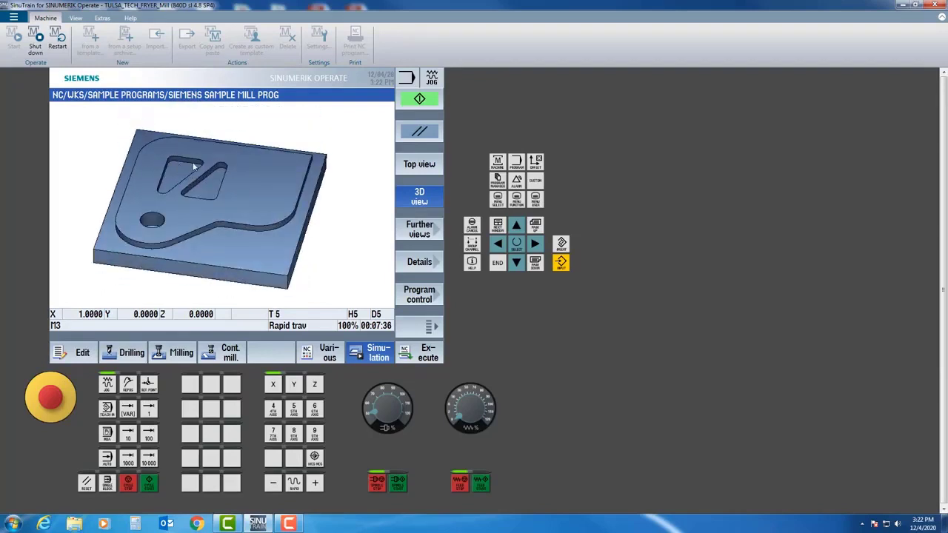